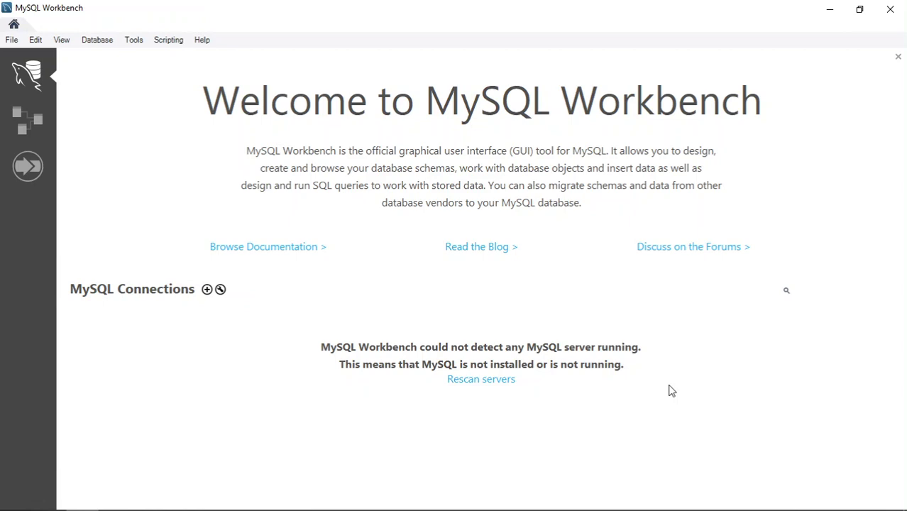
Switch from MySQL Workbench to the Chrome window showing the AWS Management Console.
{"action": "key", "text": "alt+Tab"}
{"action": "key", "text": "alt+Tab"}
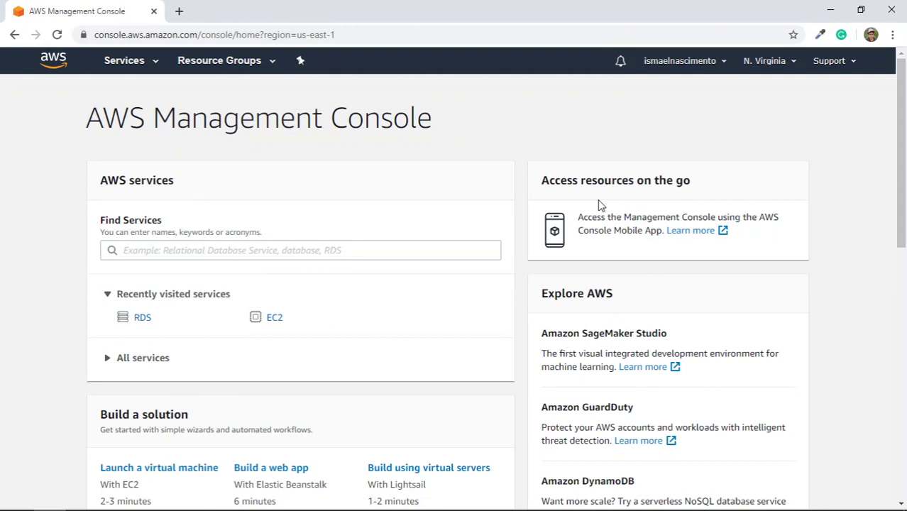
Search the AWS services for 'rd' and open the RDS dashboard.
{"action": "left_click", "coordinate": [243, 248]}
{"action": "type", "text": "rd"}
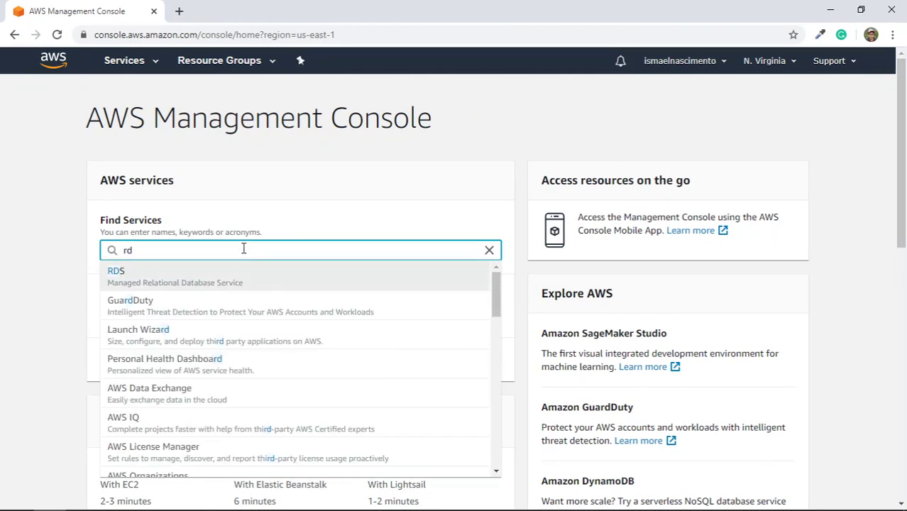
{"action": "left_click", "coordinate": [226, 284]}
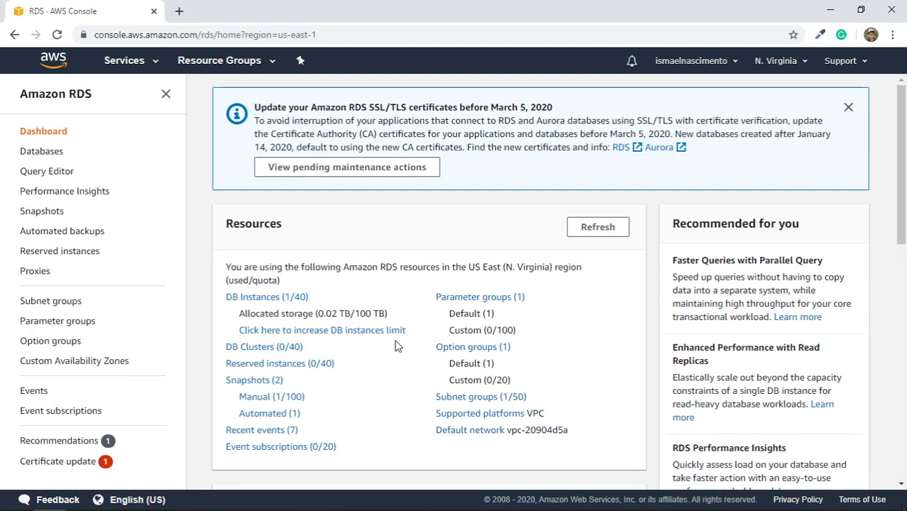
{"action": "scroll", "coordinate": [398, 345], "scroll_direction": "down", "scroll_amount": 4}
Start a new database using the MySQL engine at version MySQL 8.0.11.
{"action": "left_click", "coordinate": [398, 299]}
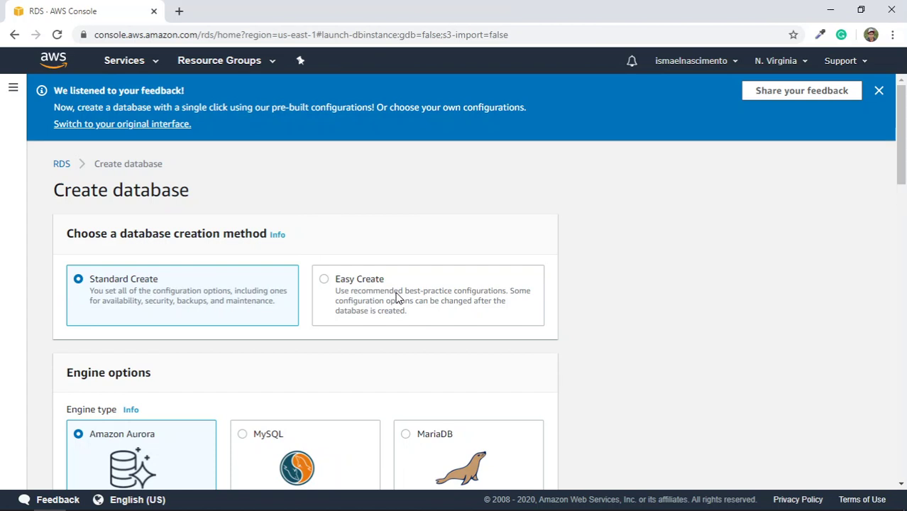
{"action": "scroll", "coordinate": [398, 298], "scroll_direction": "down", "scroll_amount": 3}
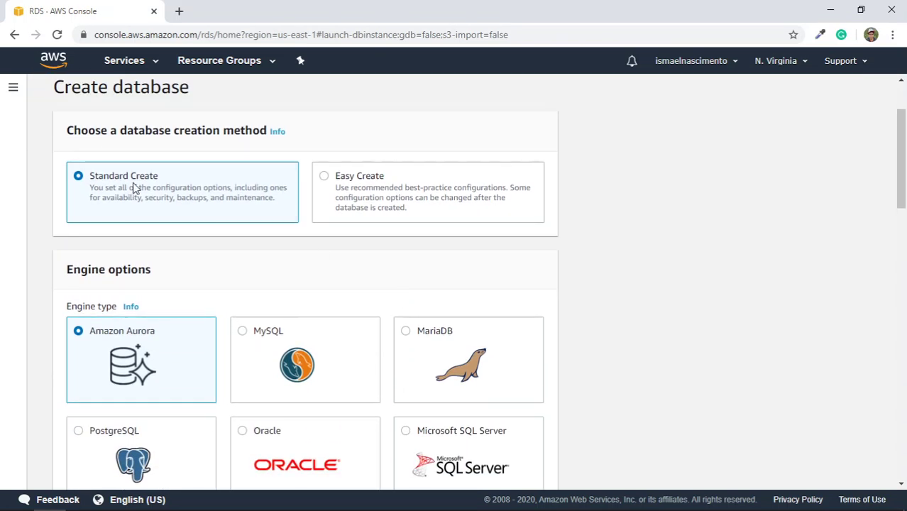
{"action": "scroll", "coordinate": [247, 314], "scroll_direction": "down", "scroll_amount": 3}
{"action": "scroll", "coordinate": [257, 343], "scroll_direction": "up", "scroll_amount": 1}
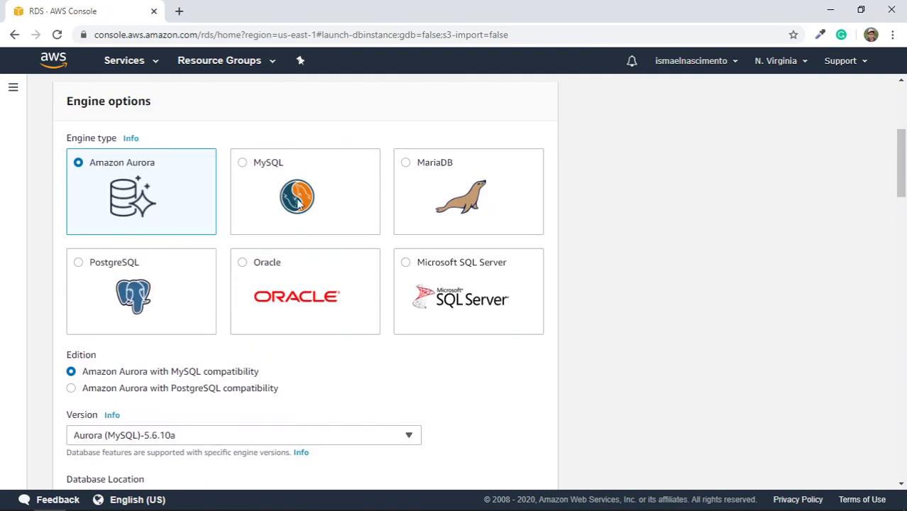
{"action": "left_click", "coordinate": [300, 202]}
{"action": "scroll", "coordinate": [295, 235], "scroll_direction": "down", "scroll_amount": 3}
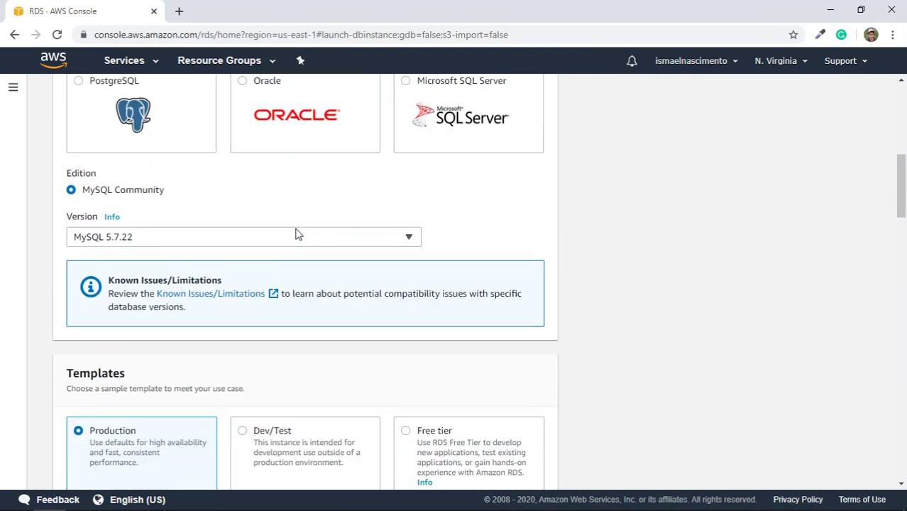
{"action": "left_click", "coordinate": [242, 246]}
{"action": "scroll", "coordinate": [243, 408], "scroll_direction": "down", "scroll_amount": 2}
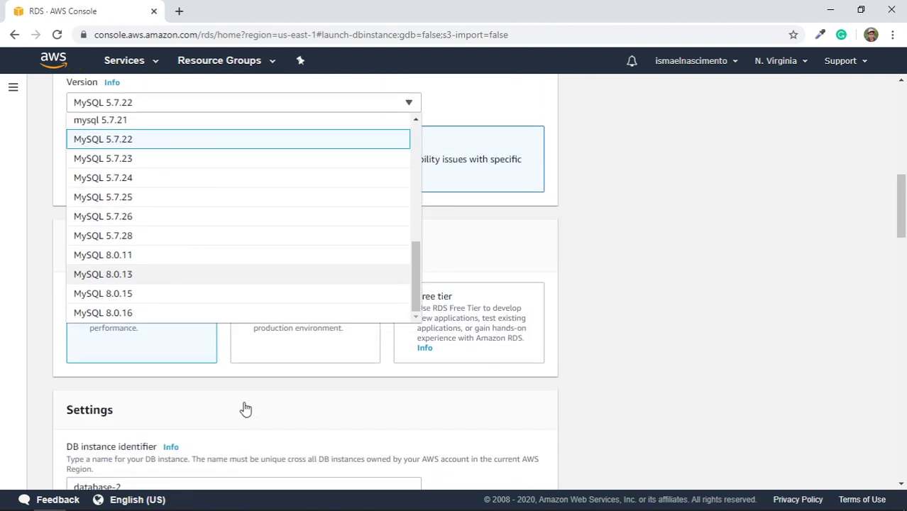
{"action": "left_click", "coordinate": [158, 256]}
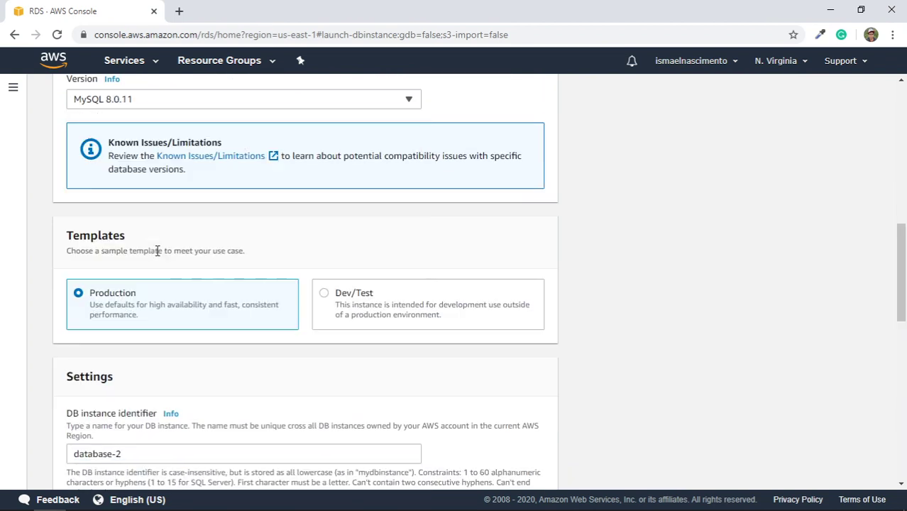
Choose the Free tier template for the new database.
{"action": "scroll", "coordinate": [157, 251], "scroll_direction": "down", "scroll_amount": 1}
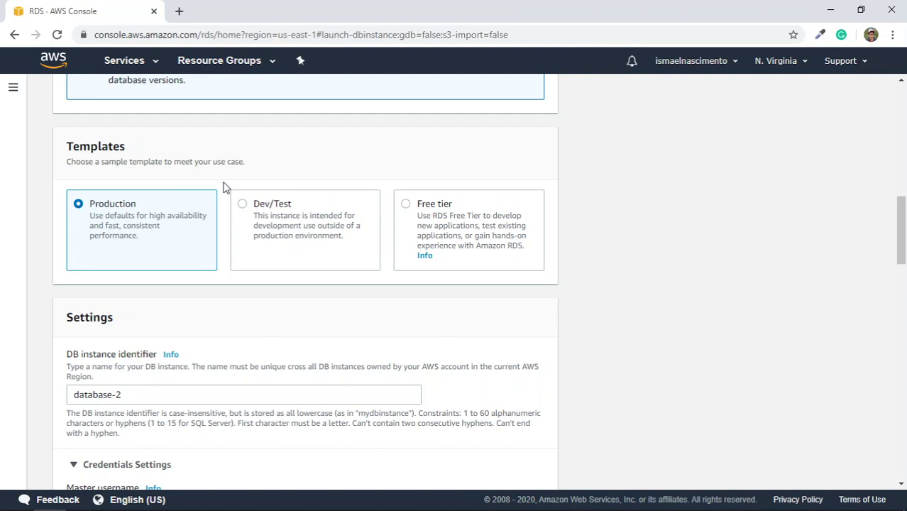
{"action": "left_click", "coordinate": [439, 237]}
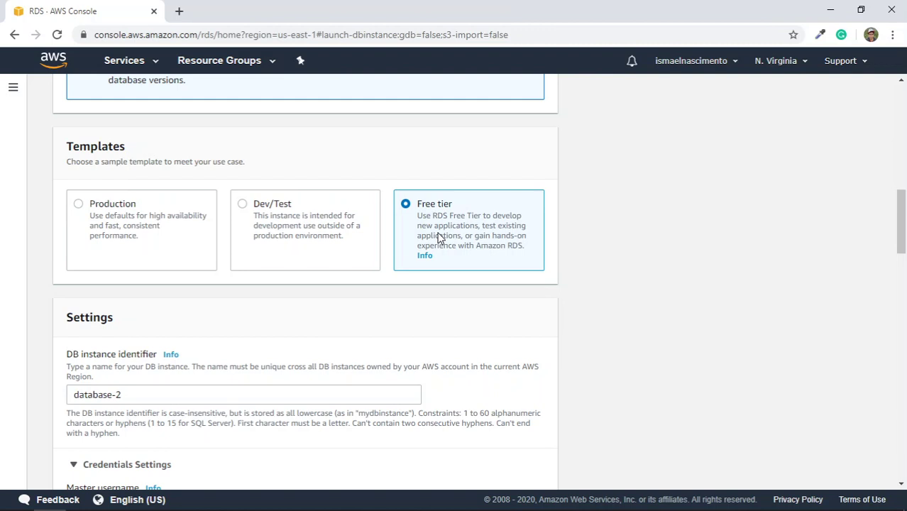
{"action": "scroll", "coordinate": [439, 239], "scroll_direction": "down", "scroll_amount": 3}
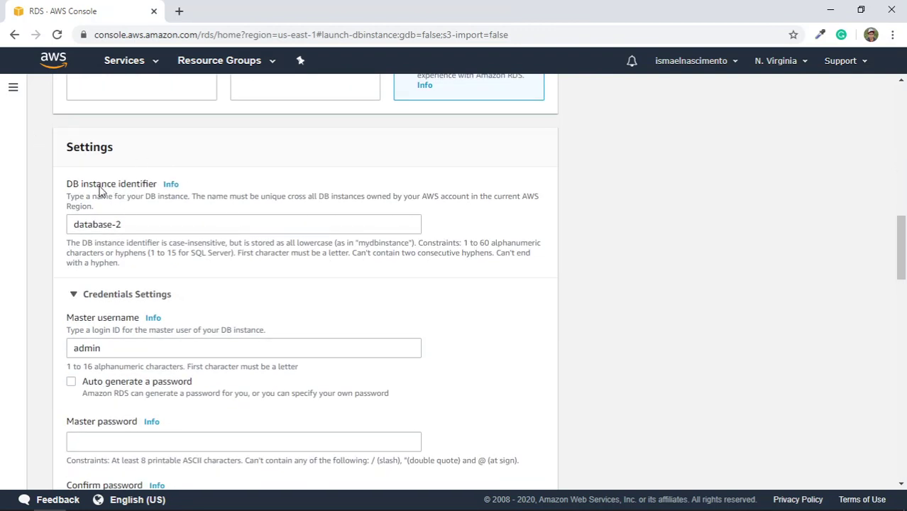
Replace the instance identifier with the user's name and append it to master username admin.
{"action": "left_click", "coordinate": [190, 222]}
{"action": "key", "text": "BackSpace"}
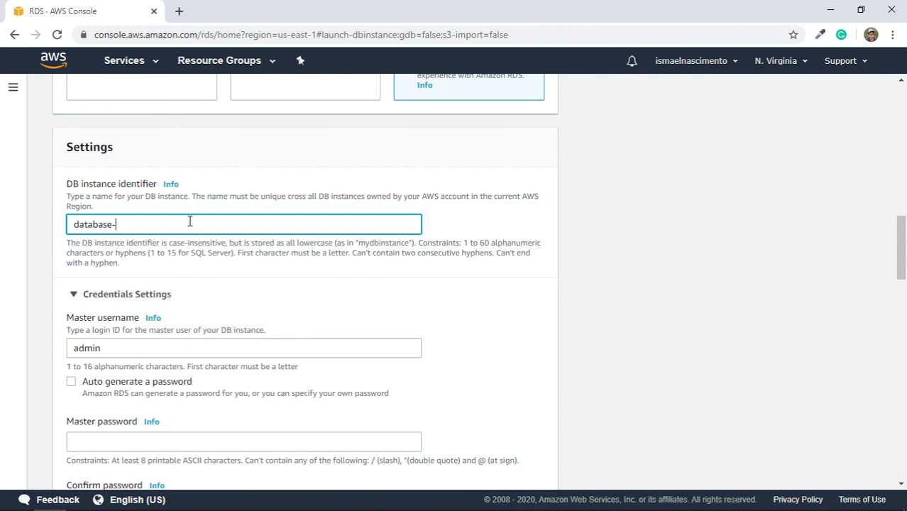
{"action": "type", "text": "ismaelnascimento"}
{"action": "scroll", "coordinate": [190, 226], "scroll_direction": "down", "scroll_amount": 3}
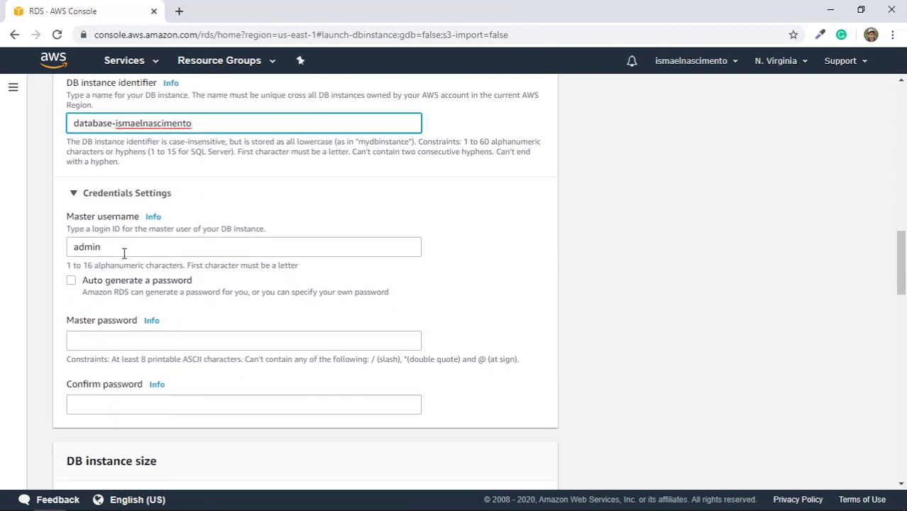
{"action": "key", "text": "Tab"}
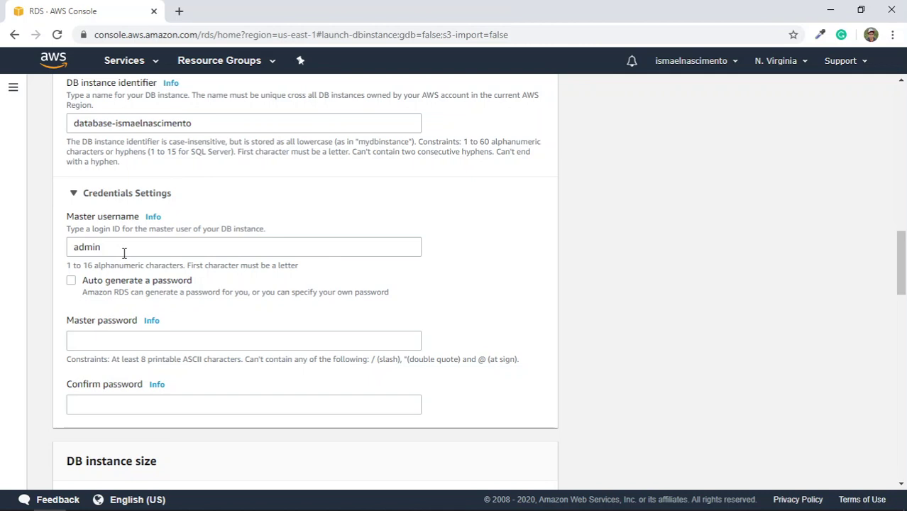
{"action": "double_click", "coordinate": [133, 252]}
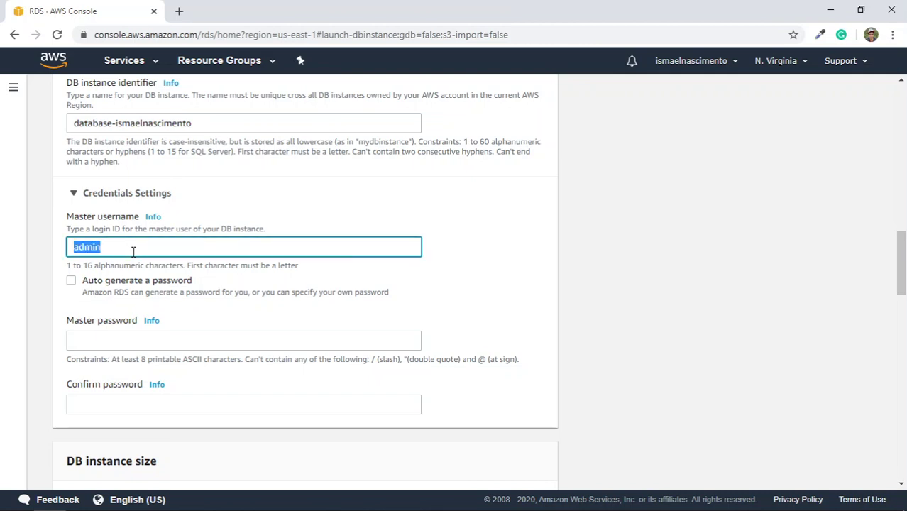
{"action": "left_click", "coordinate": [133, 251]}
{"action": "type", "text": "_ismaelnasci"}
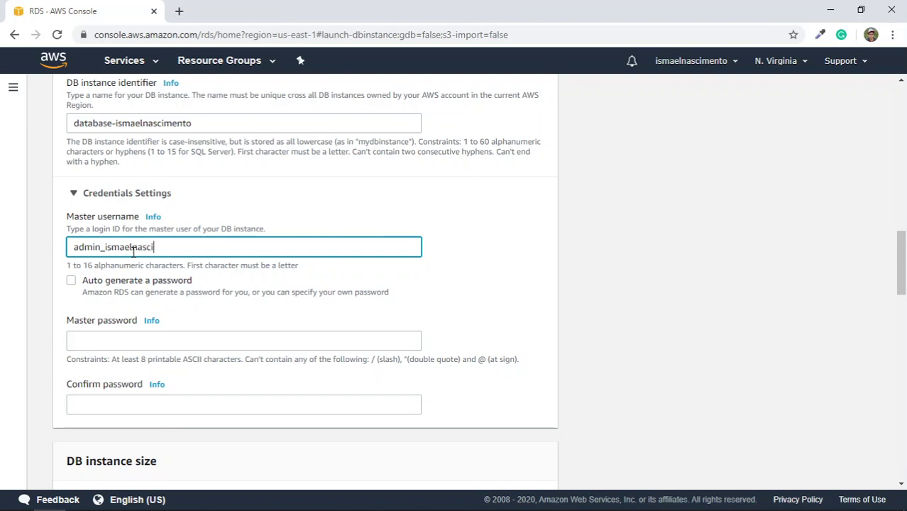
{"action": "type", "text": "mento"}
Turn off auto-generated password and enter a custom master password.
{"action": "left_click", "coordinate": [72, 282]}
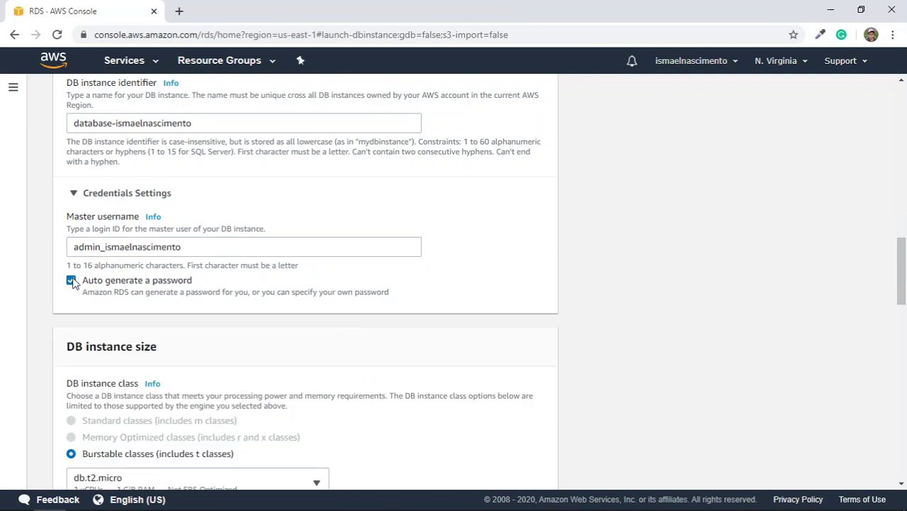
{"action": "left_click", "coordinate": [71, 281]}
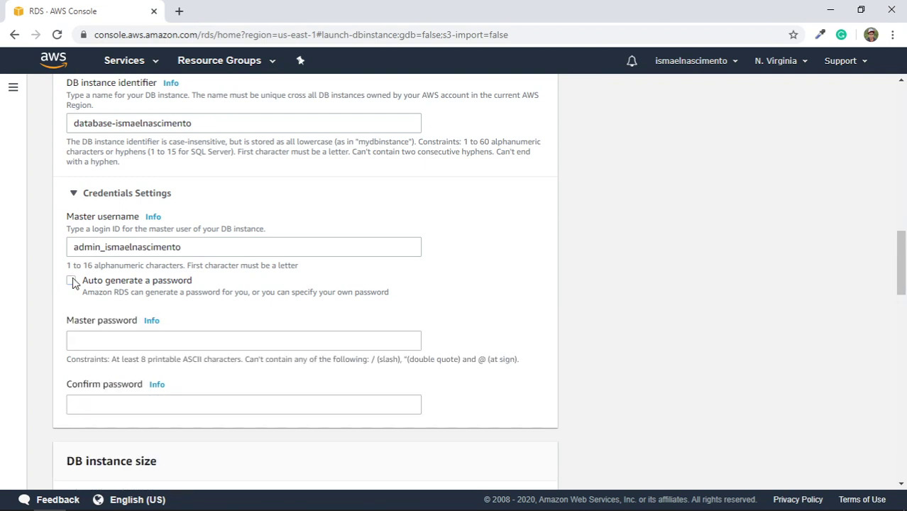
{"action": "left_click", "coordinate": [127, 343]}
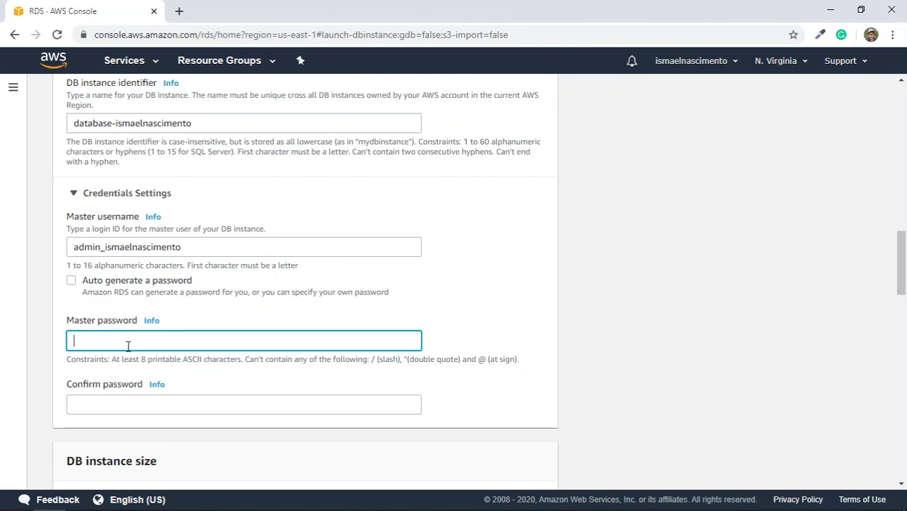
{"action": "type", "text": "•••••••••"}
{"action": "key", "text": "Tab"}
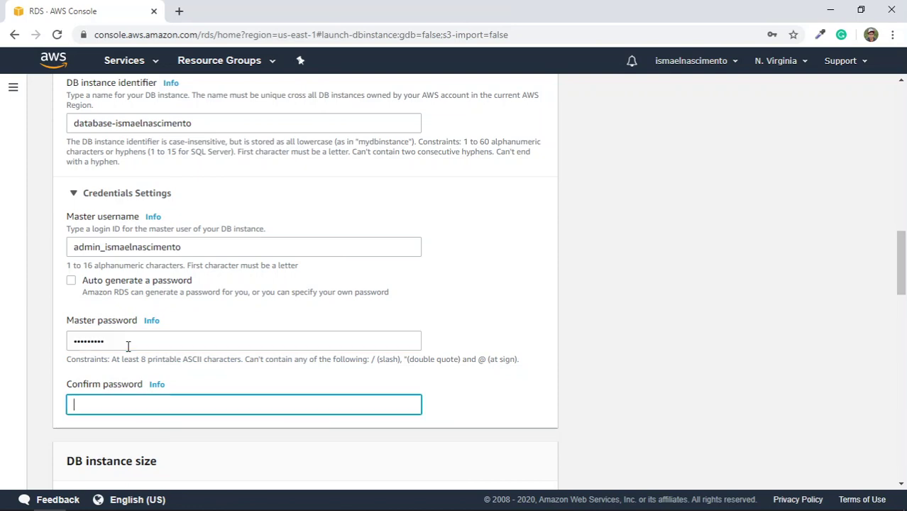
{"action": "type", "text": "•••••••••"}
Review the DB instance classes and keep db.t2.micro.
{"action": "scroll", "coordinate": [128, 346], "scroll_direction": "down", "scroll_amount": 2}
{"action": "scroll", "coordinate": [128, 347], "scroll_direction": "down", "scroll_amount": 2}
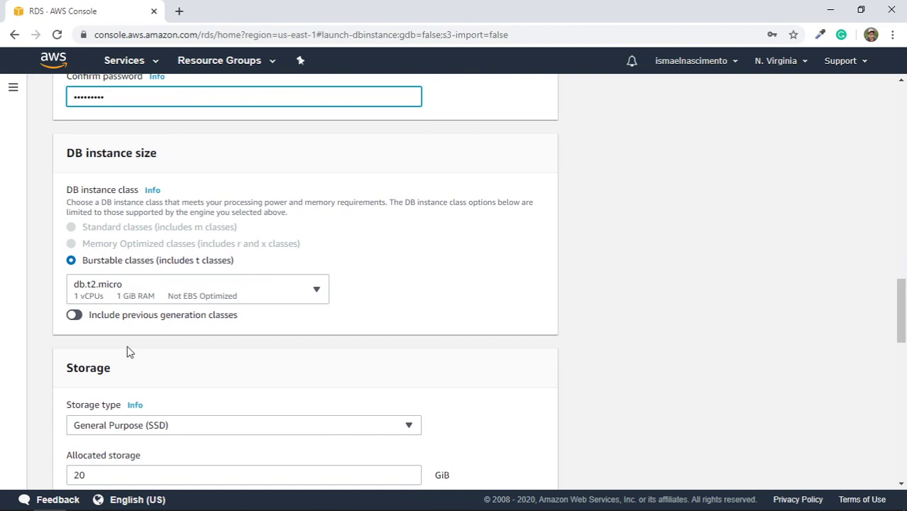
{"action": "left_click", "coordinate": [220, 302]}
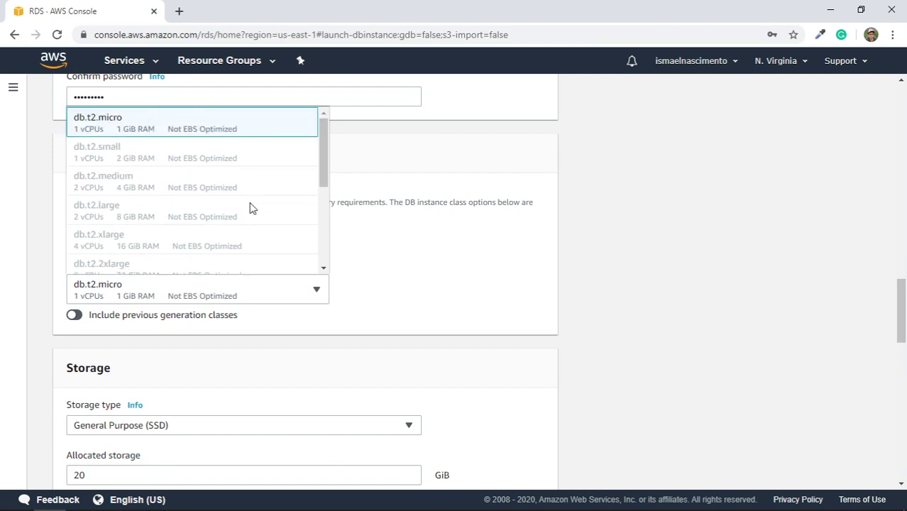
{"action": "scroll", "coordinate": [253, 208], "scroll_direction": "down", "scroll_amount": 5}
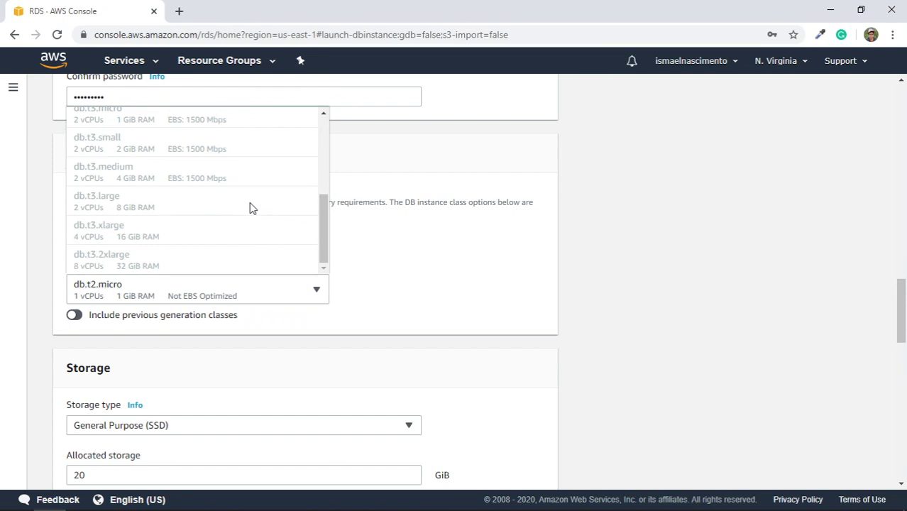
{"action": "scroll", "coordinate": [250, 208], "scroll_direction": "down", "scroll_amount": 1}
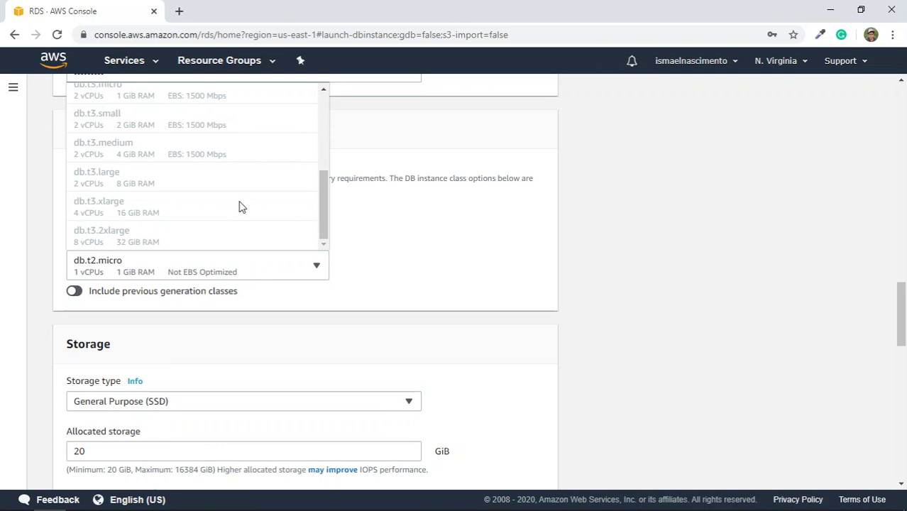
{"action": "left_click", "coordinate": [441, 224]}
{"action": "scroll", "coordinate": [363, 353], "scroll_direction": "down", "scroll_amount": 3}
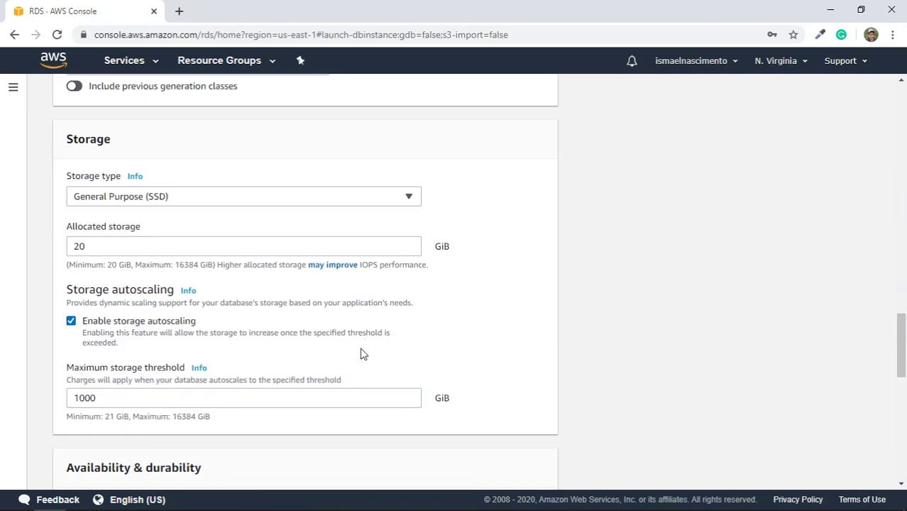
Keep General Purpose (SSD) storage at 20 GiB with autoscaling up to 1000 GiB.
{"action": "left_click", "coordinate": [286, 199]}
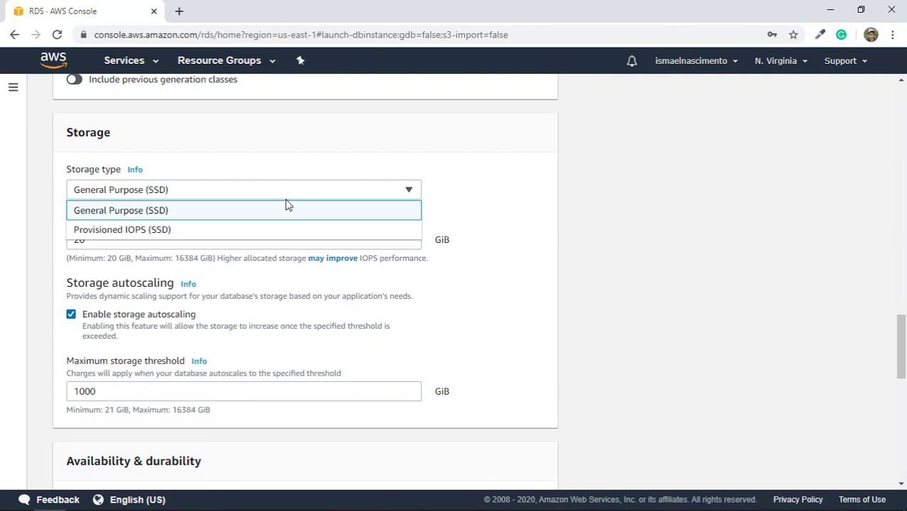
{"action": "left_click", "coordinate": [288, 206]}
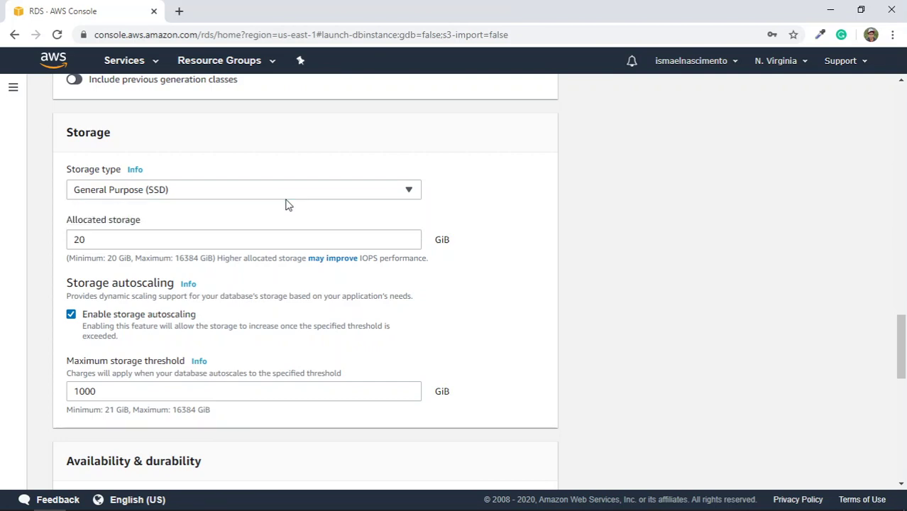
{"action": "left_click", "coordinate": [286, 199]}
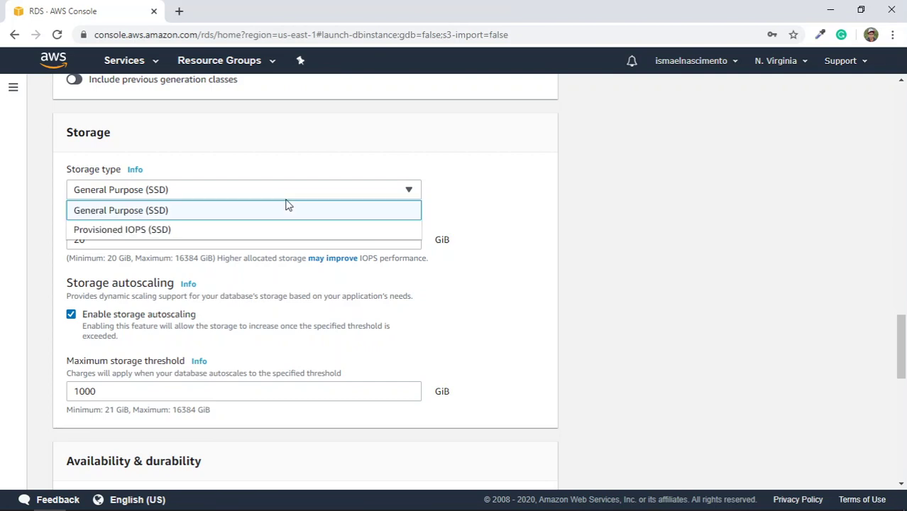
{"action": "left_click", "coordinate": [288, 206]}
{"action": "scroll", "coordinate": [289, 252], "scroll_direction": "down", "scroll_amount": 1}
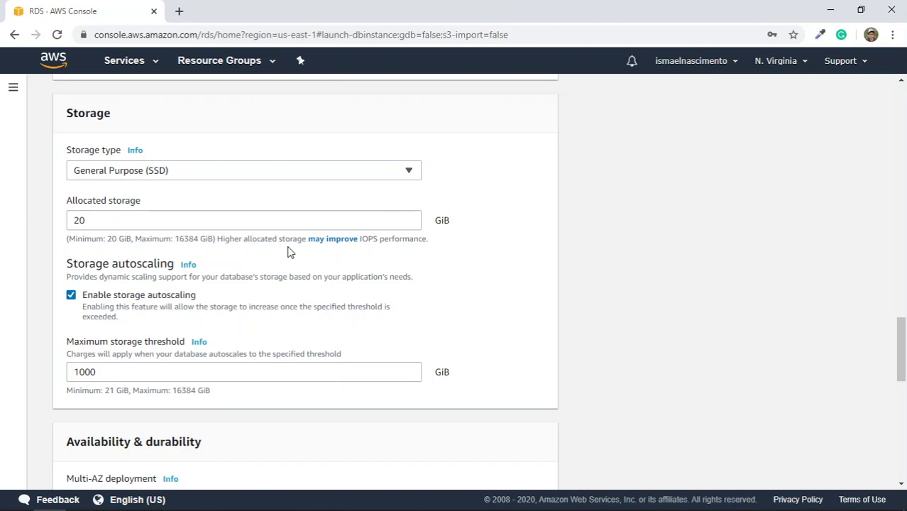
{"action": "scroll", "coordinate": [288, 250], "scroll_direction": "down", "scroll_amount": 7}
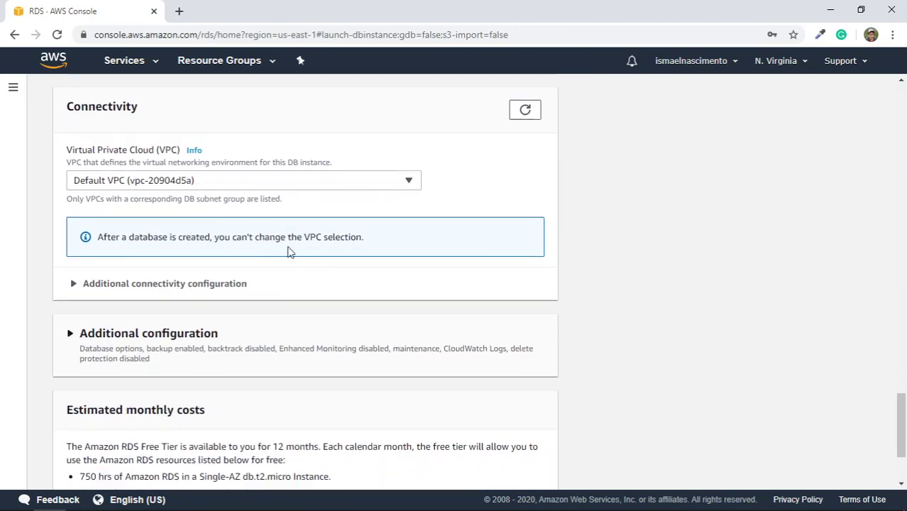
{"action": "scroll", "coordinate": [288, 252], "scroll_direction": "up", "scroll_amount": 7}
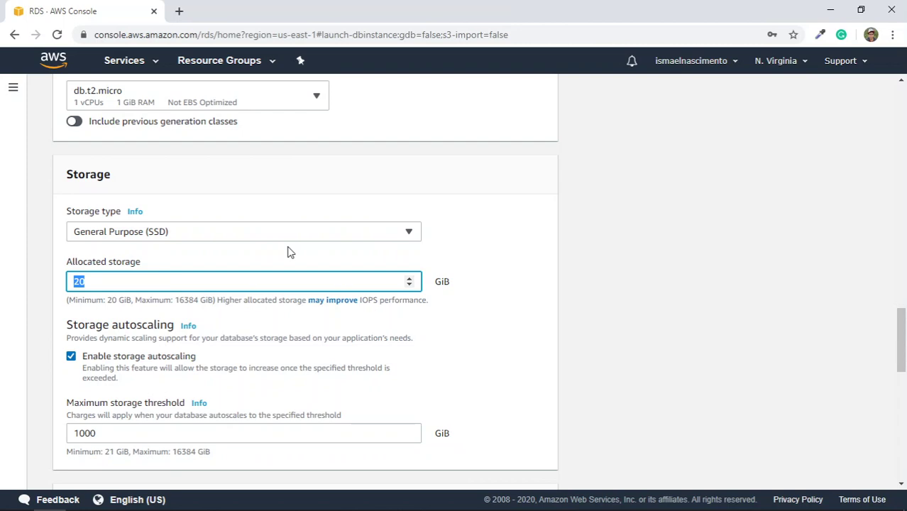
Make the database publicly accessible under Additional connectivity configuration.
{"action": "scroll", "coordinate": [289, 252], "scroll_direction": "down", "scroll_amount": 8}
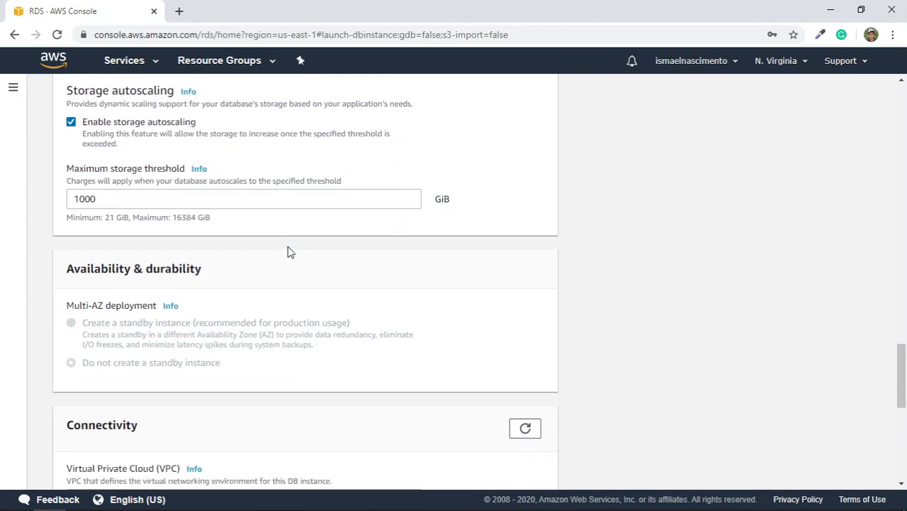
{"action": "scroll", "coordinate": [289, 252], "scroll_direction": "up", "scroll_amount": 1}
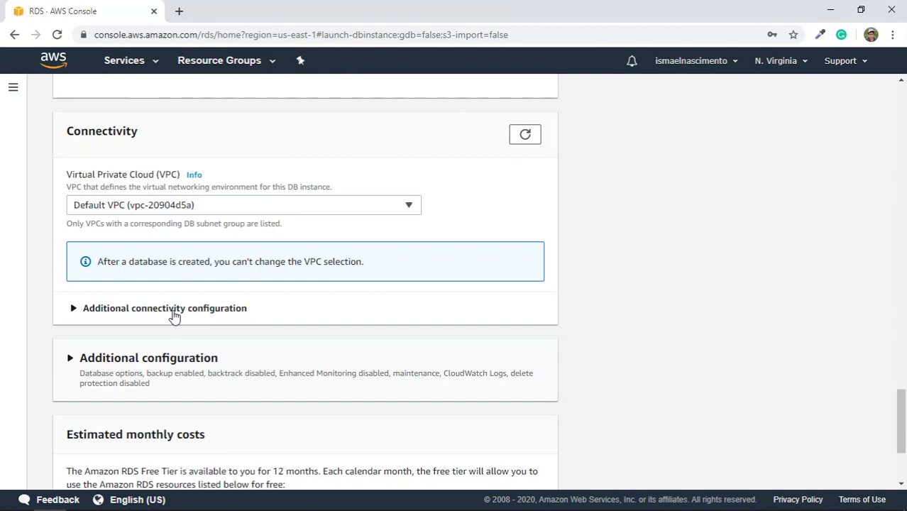
{"action": "left_click", "coordinate": [174, 309]}
{"action": "scroll", "coordinate": [174, 316], "scroll_direction": "down", "scroll_amount": 3}
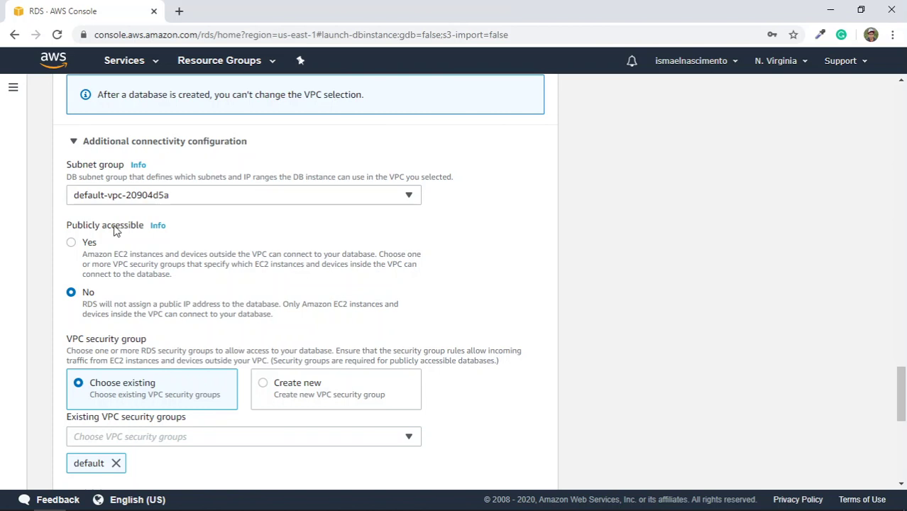
{"action": "left_click", "coordinate": [71, 243]}
{"action": "scroll", "coordinate": [71, 248], "scroll_direction": "down", "scroll_amount": 2}
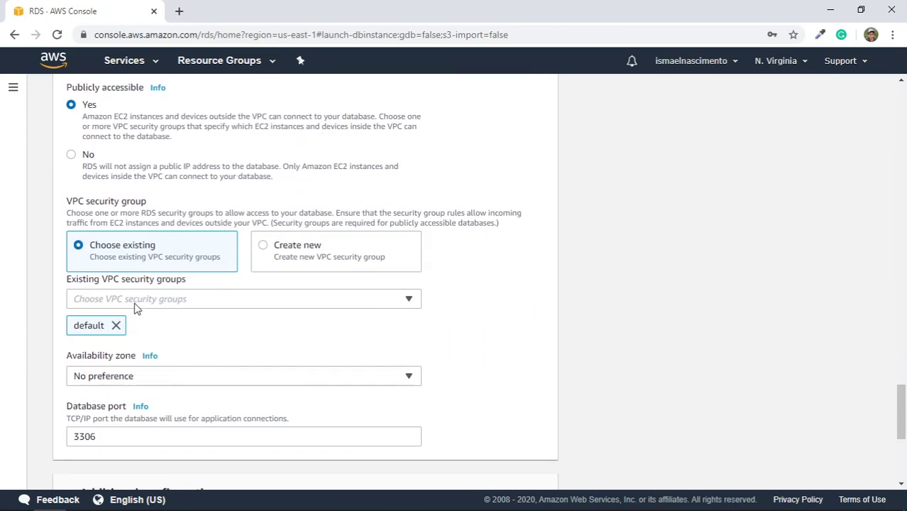
{"action": "scroll", "coordinate": [137, 309], "scroll_direction": "down", "scroll_amount": 1}
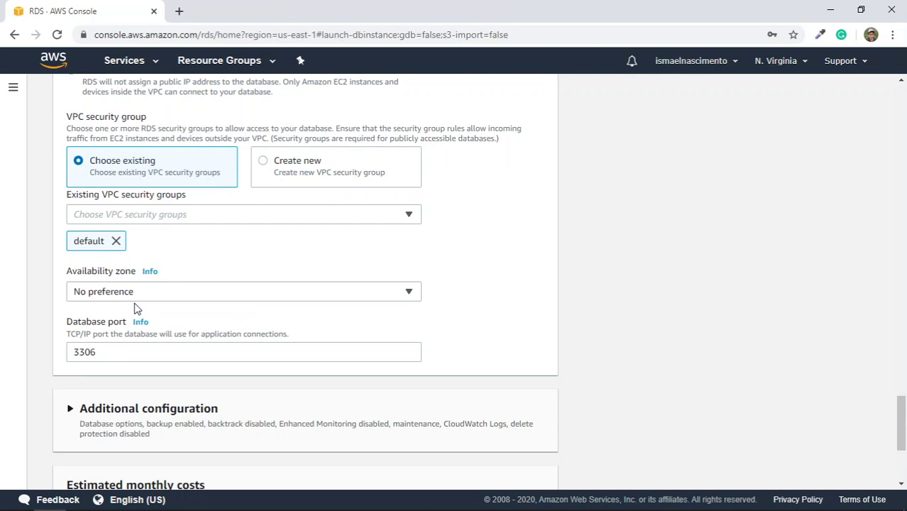
Change the database port to 3302.
{"action": "left_click", "coordinate": [152, 350]}
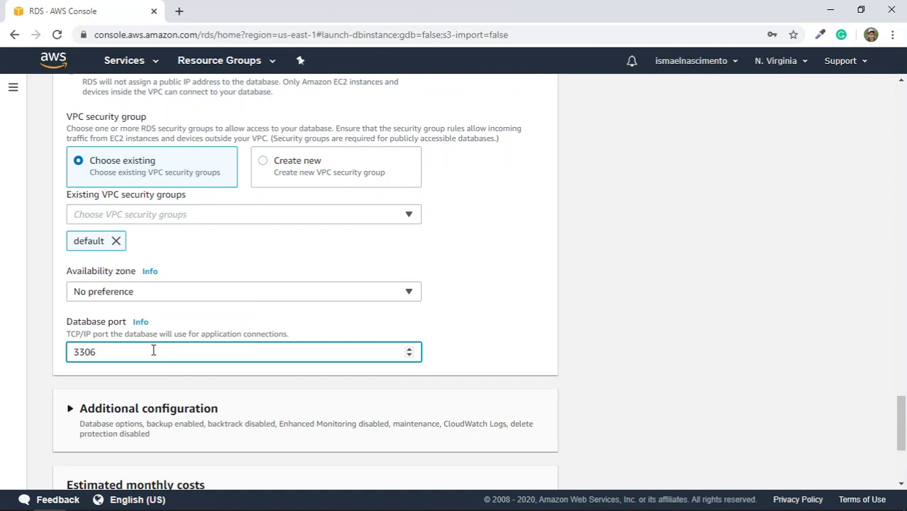
{"action": "scroll", "coordinate": [152, 350], "scroll_direction": "down", "scroll_amount": 2}
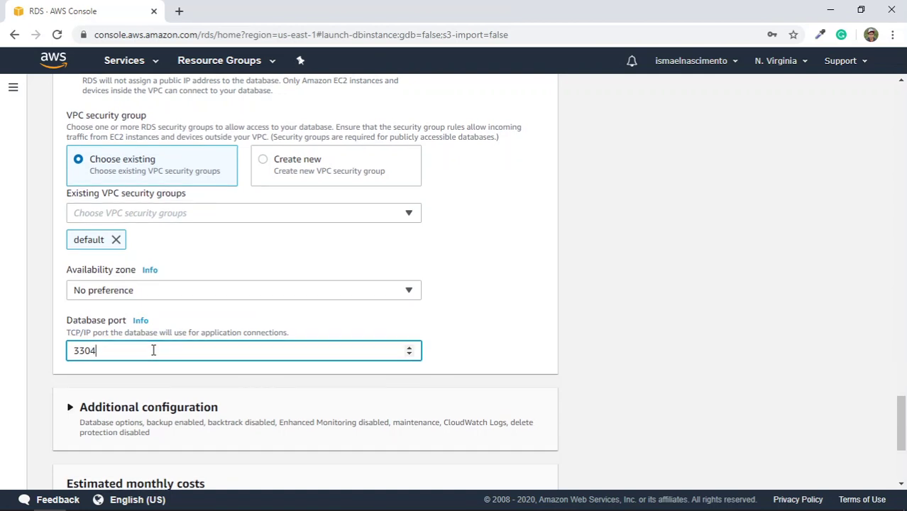
{"action": "scroll", "coordinate": [153, 350], "scroll_direction": "down", "scroll_amount": 5}
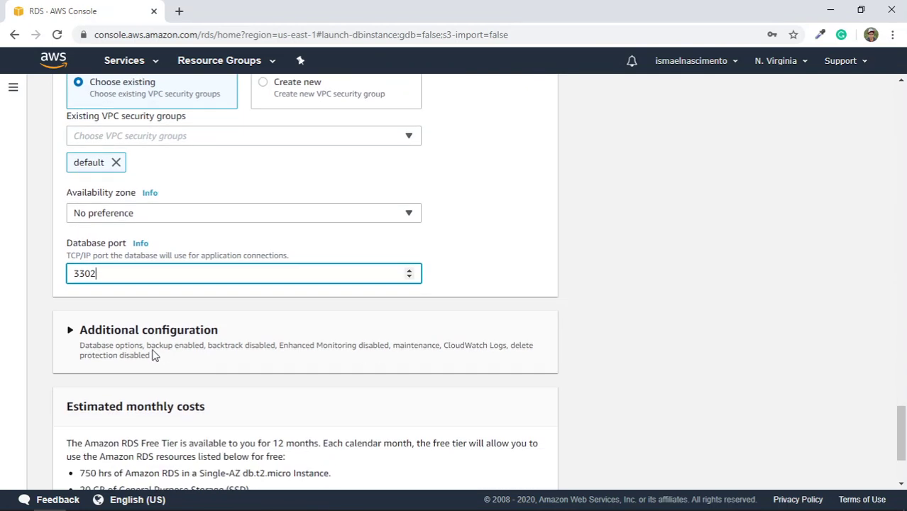
{"action": "scroll", "coordinate": [153, 355], "scroll_direction": "down", "scroll_amount": 1}
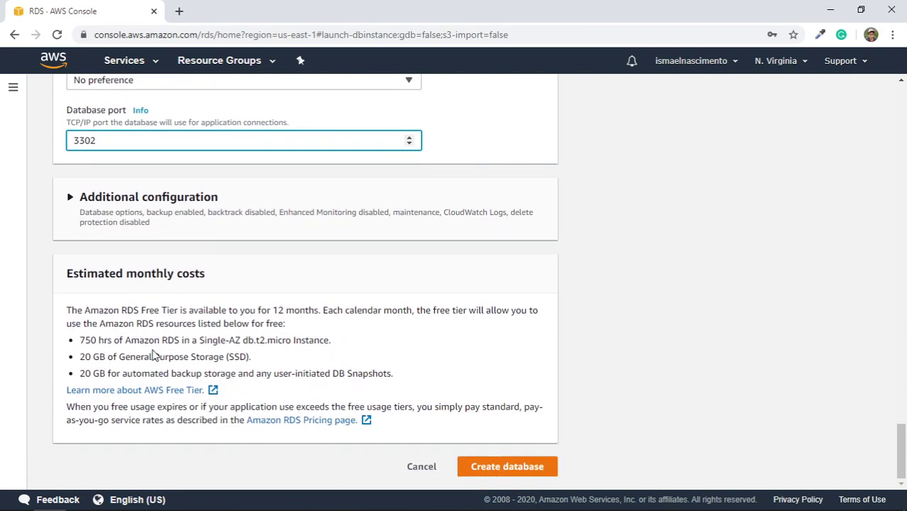
Remove the admin_ prefix so the master username fits 16 characters, then create the database.
{"action": "left_click", "coordinate": [489, 467]}
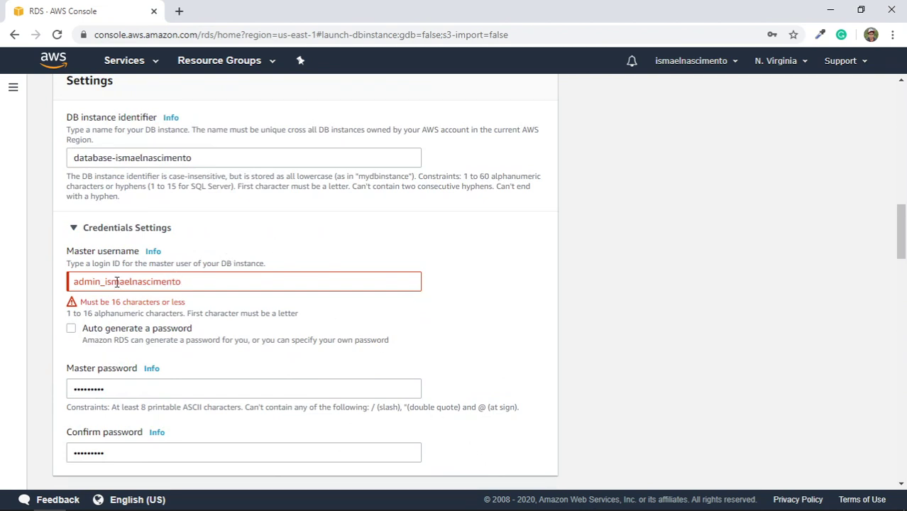
{"action": "left_click_drag", "start_coordinate": [105, 281], "coordinate": [70, 276]}
{"action": "key", "text": "BackSpace"}
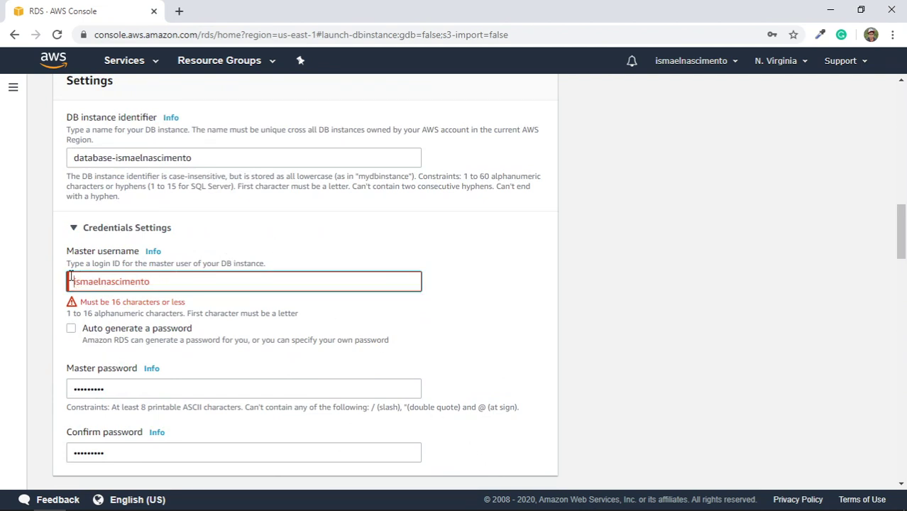
{"action": "scroll", "coordinate": [198, 305], "scroll_direction": "down", "scroll_amount": 20}
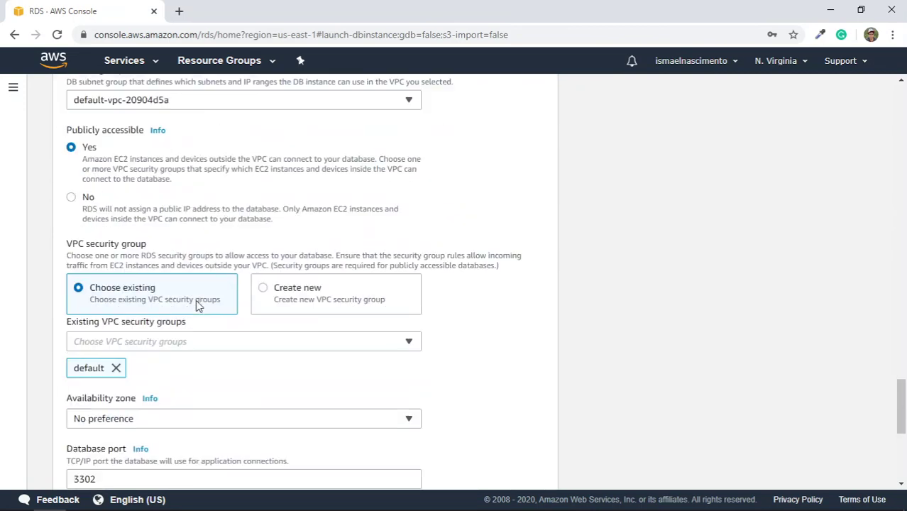
{"action": "left_click", "coordinate": [525, 474]}
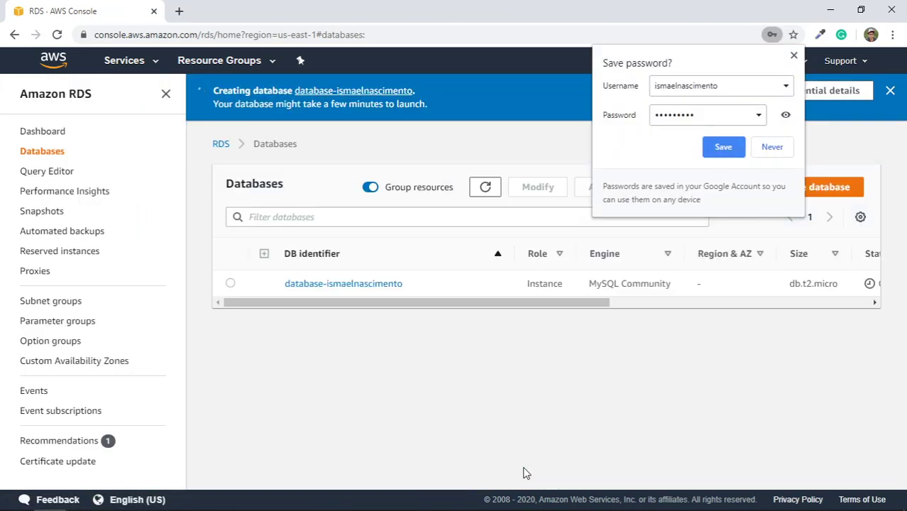
Decline Chrome's offer to save the password and return to the RDS console.
{"action": "left_click", "coordinate": [776, 151]}
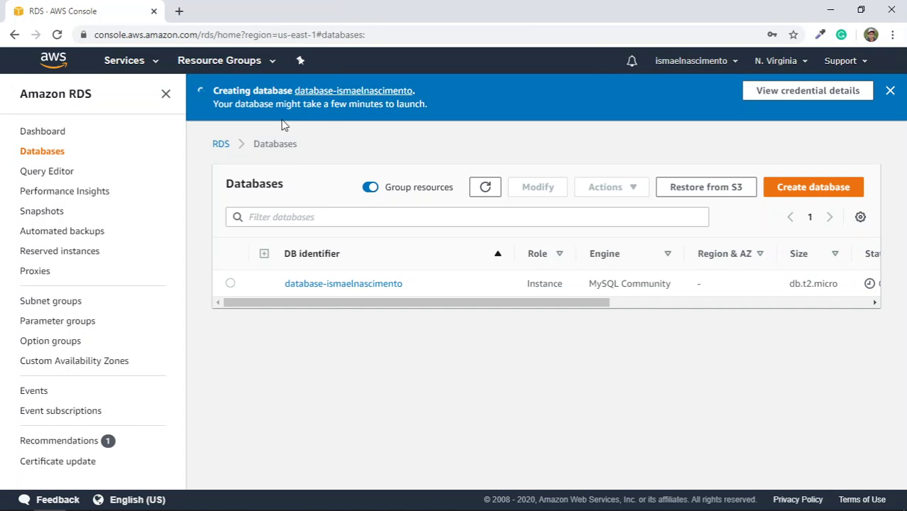
{"action": "key", "text": "alt+Tab"}
{"action": "key", "text": "alt+Tab"}
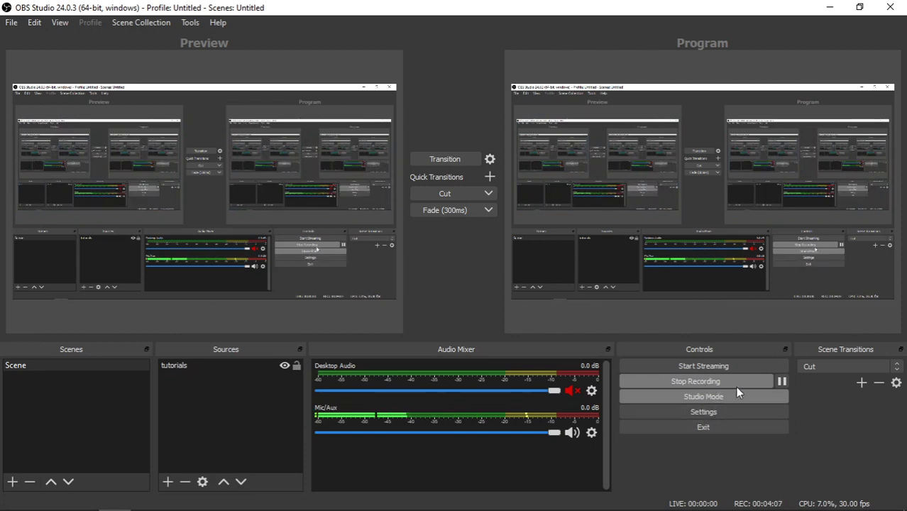
{"action": "left_click", "coordinate": [782, 383]}
{"action": "left_click", "coordinate": [782, 382]}
{"action": "key", "text": "alt+Tab"}
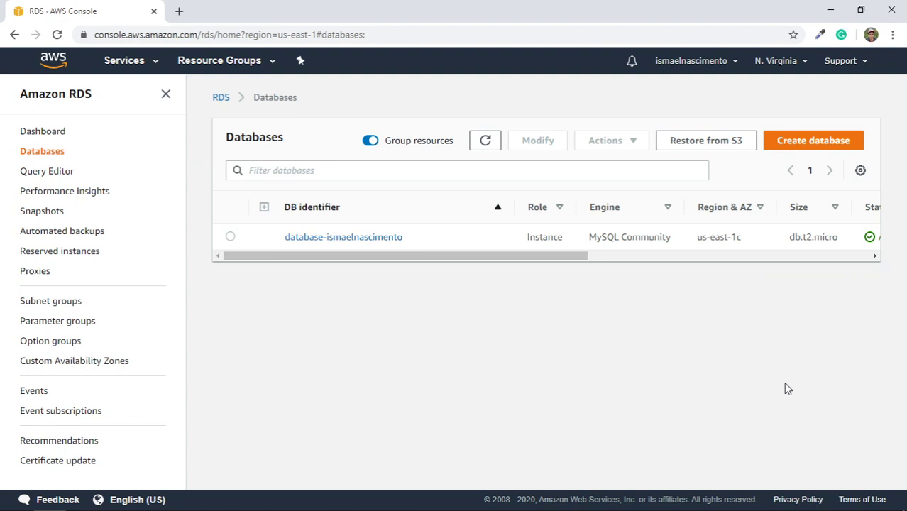
Open the new database's details at Connectivity & security, then switch to MySQL Workbench.
{"action": "scroll", "coordinate": [618, 237], "scroll_direction": "right", "scroll_amount": 4}
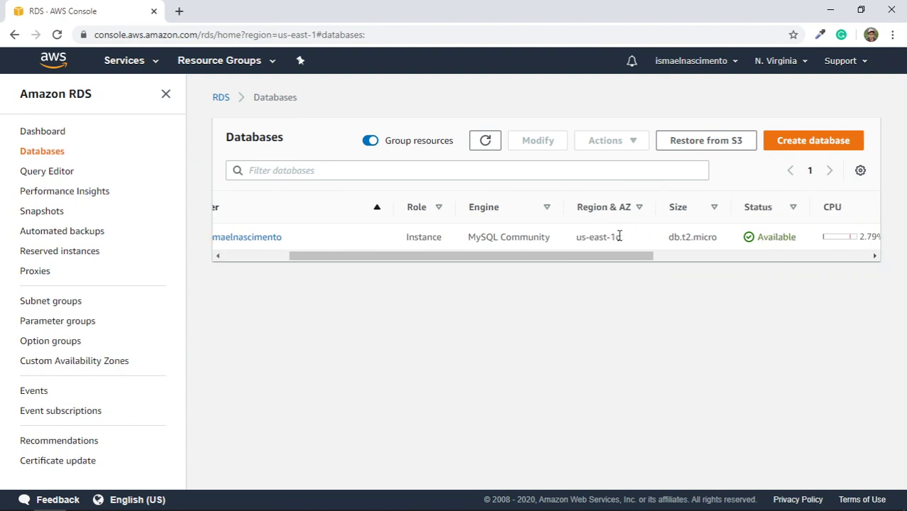
{"action": "scroll", "coordinate": [618, 237], "scroll_direction": "left", "scroll_amount": 4}
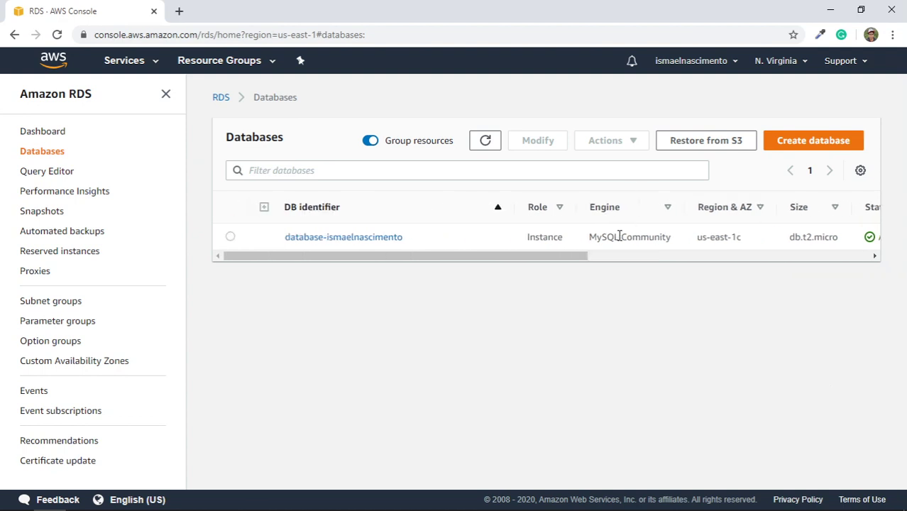
{"action": "left_click", "coordinate": [370, 238]}
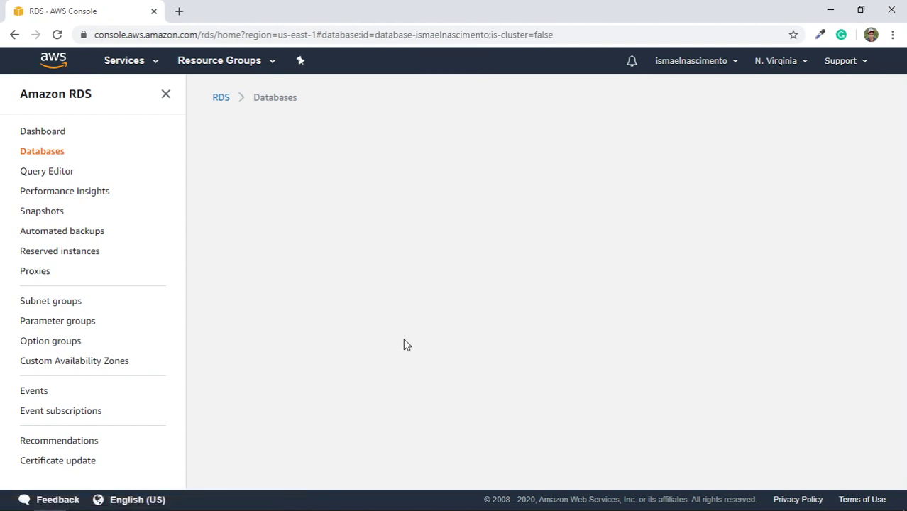
{"action": "scroll", "coordinate": [403, 338], "scroll_direction": "down", "scroll_amount": 2}
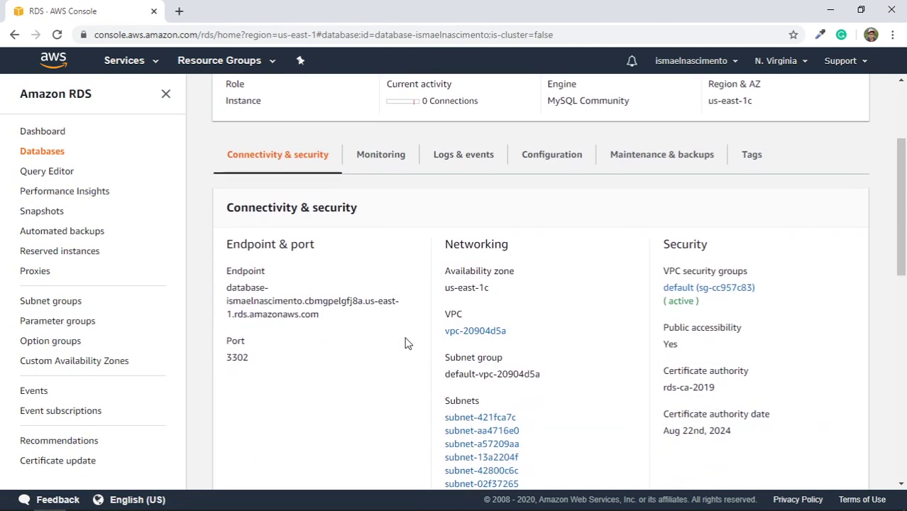
{"action": "key", "text": "alt+Tab"}
{"action": "key", "text": "alt+Tab"}
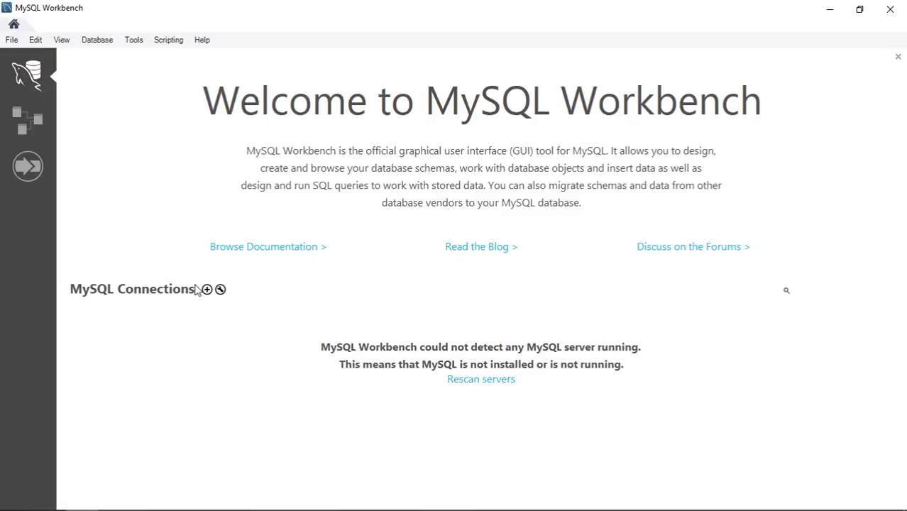
Start a new Workbench connection named RDS_MYSQL.
{"action": "left_click", "coordinate": [206, 289]}
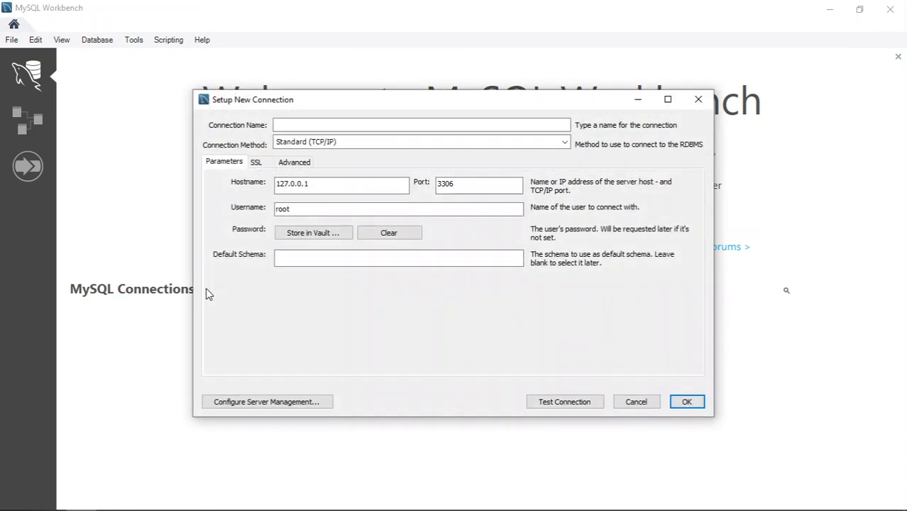
{"action": "left_click", "coordinate": [352, 126]}
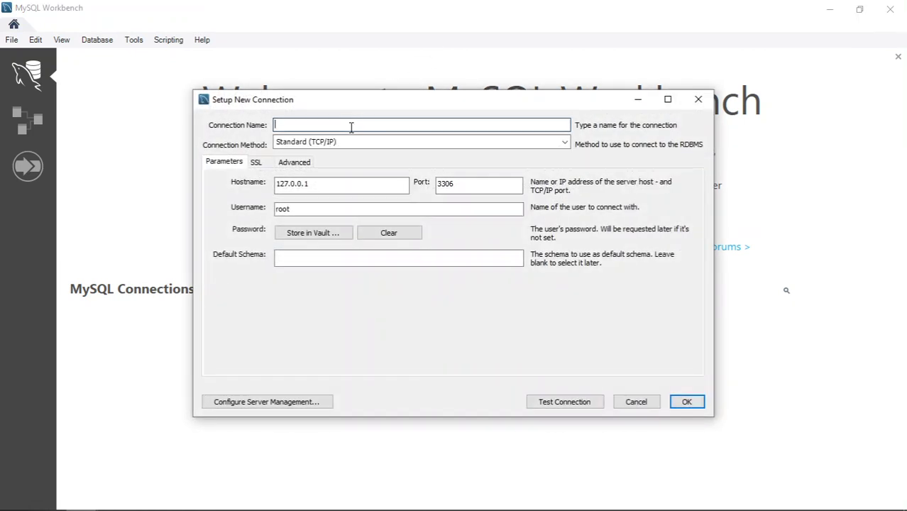
{"action": "type", "text": "RDS"}
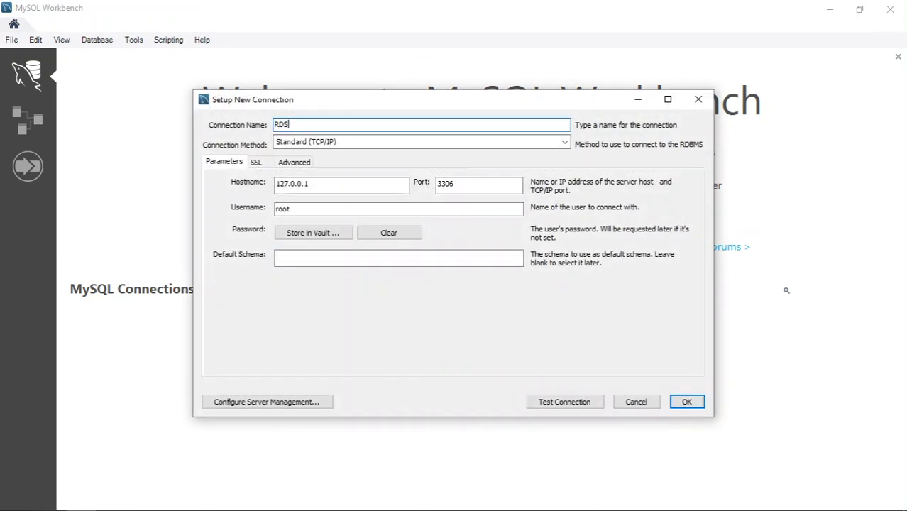
{"action": "type", "text": "_MYSQL"}
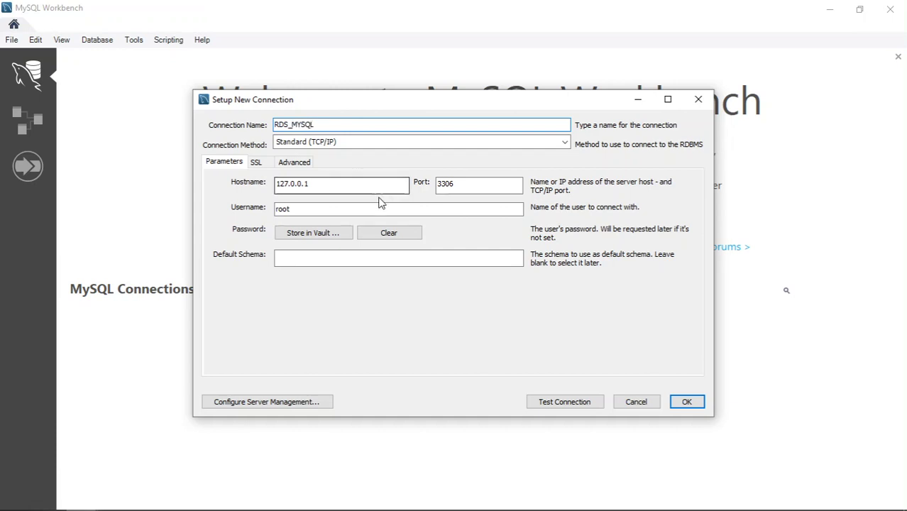
Copy the RDS endpoint and paste it as the hostname, replacing 127.0.0.1.
{"action": "key", "text": "alt+Tab"}
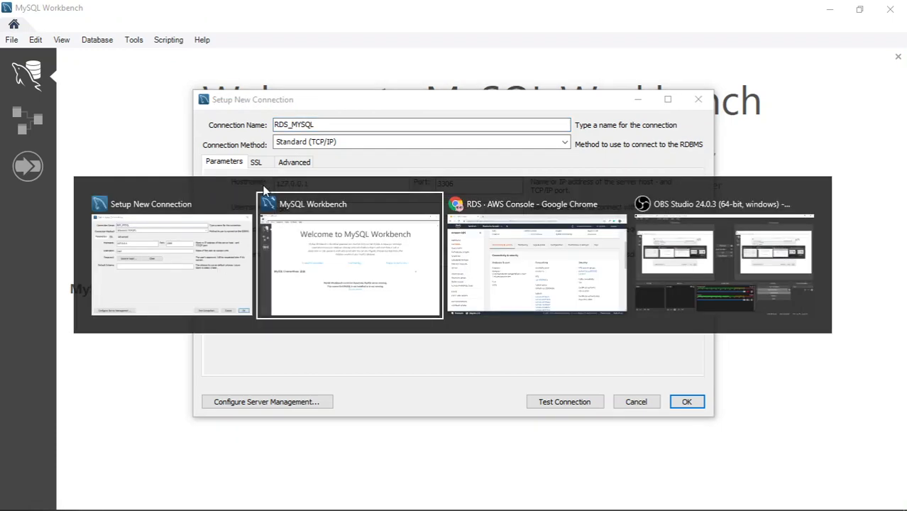
{"action": "key", "text": "alt+Tab"}
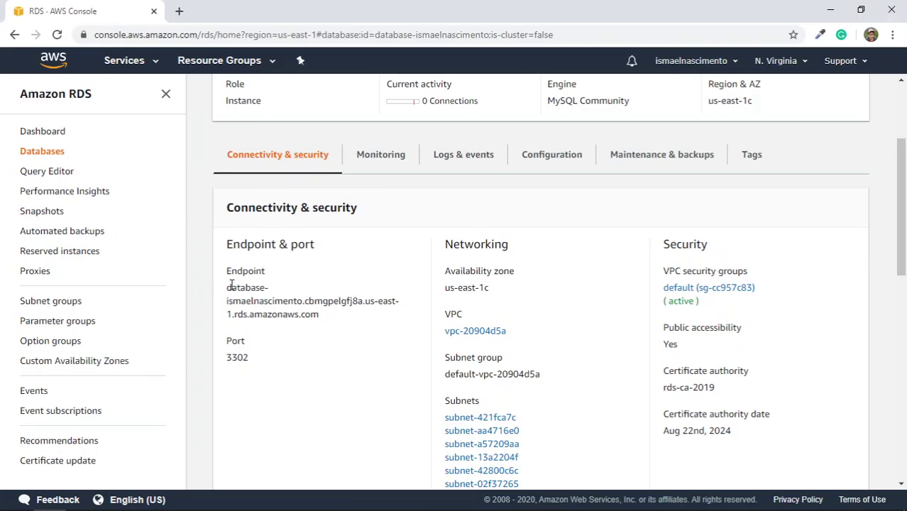
{"action": "left_click_drag", "start_coordinate": [321, 316], "coordinate": [225, 286]}
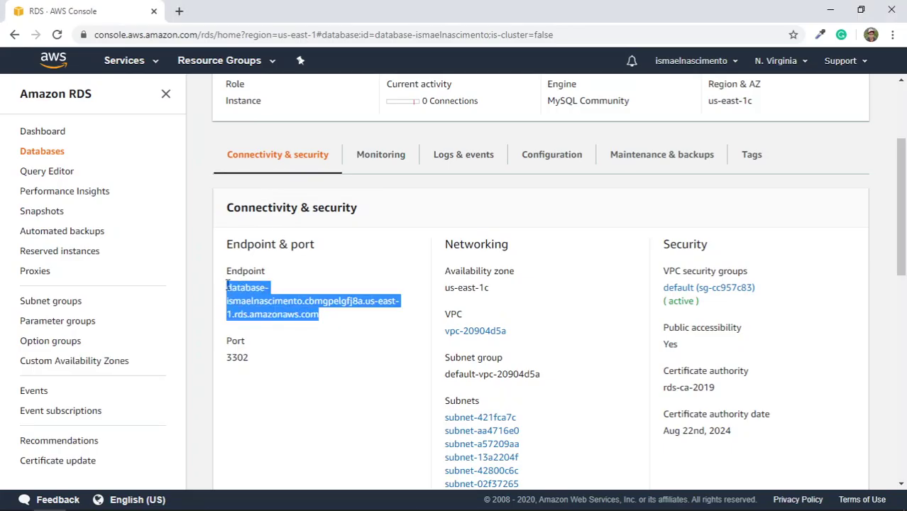
{"action": "right_click", "coordinate": [250, 293]}
{"action": "left_click", "coordinate": [270, 302]}
{"action": "key", "text": "alt+Tab"}
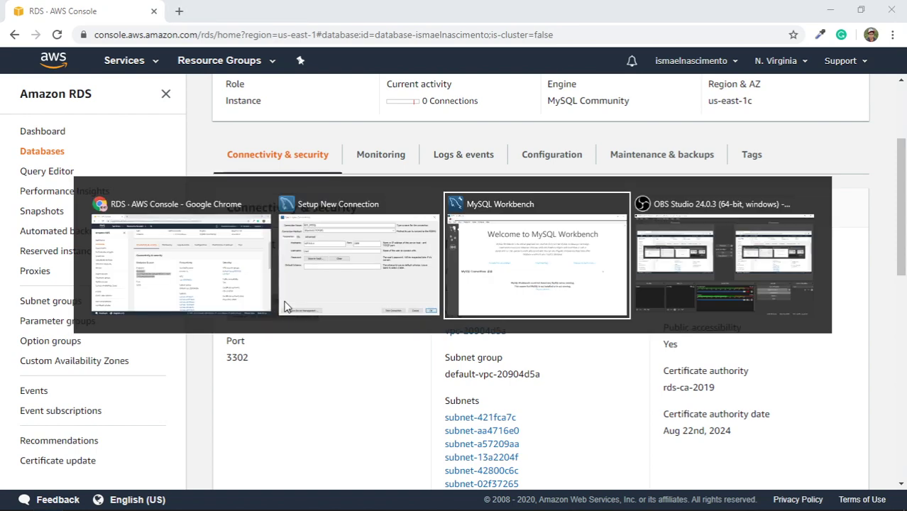
{"action": "double_click", "coordinate": [342, 183]}
{"action": "left_click", "coordinate": [342, 183]}
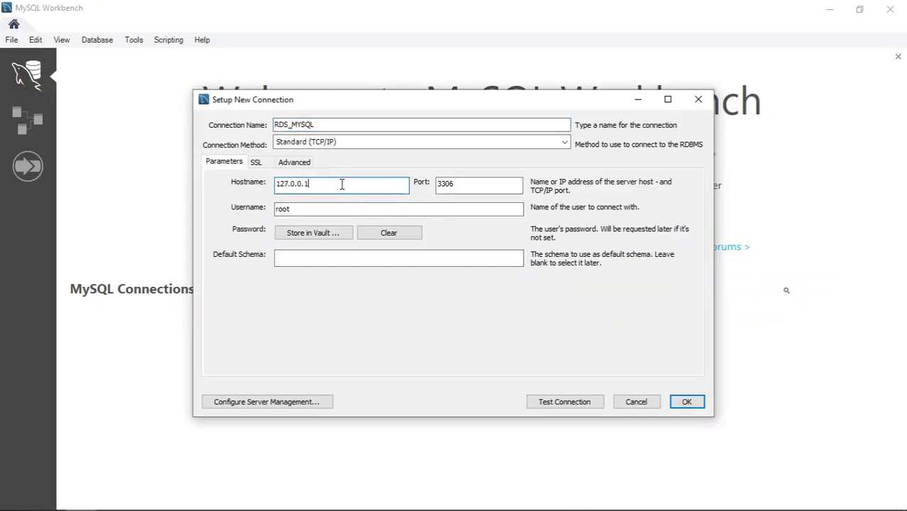
{"action": "double_click", "coordinate": [342, 183]}
{"action": "key", "text": "ctrl+v"}
Copy port 3302 from the RDS console and paste it over the default 3306.
{"action": "key", "text": "alt+Tab"}
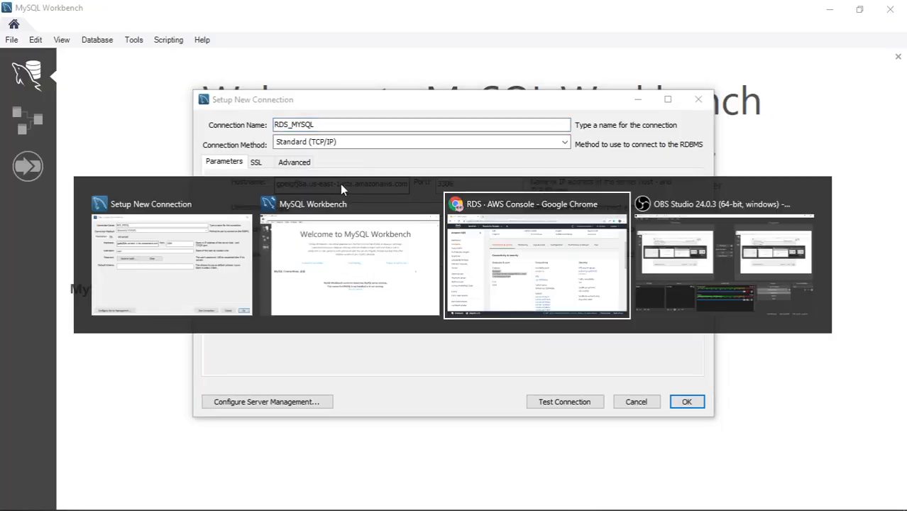
{"action": "key", "text": "alt+Tab"}
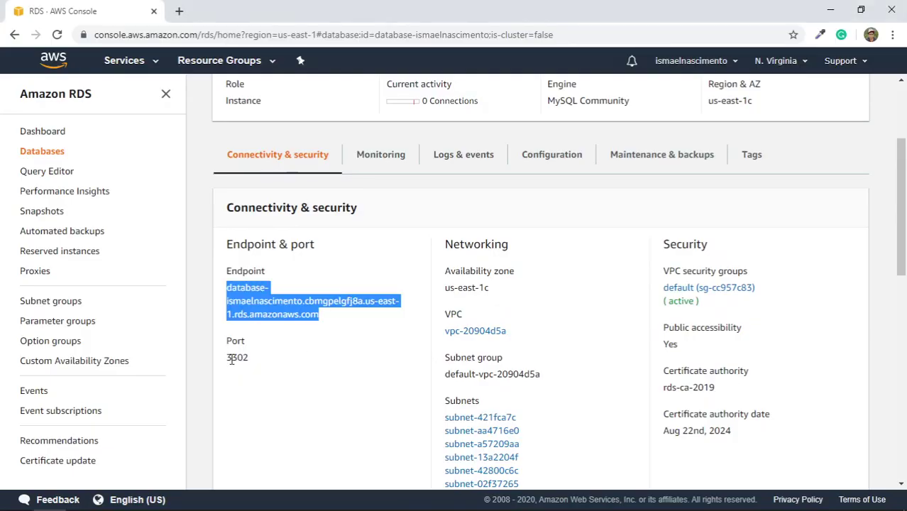
{"action": "left_click", "coordinate": [230, 357]}
{"action": "double_click", "coordinate": [230, 357]}
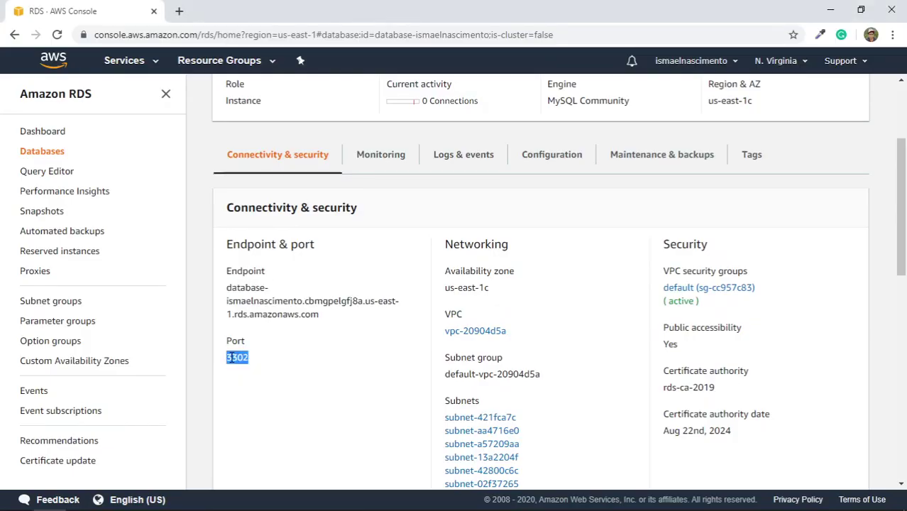
{"action": "key", "text": "alt+Tab"}
{"action": "left_click", "coordinate": [448, 184]}
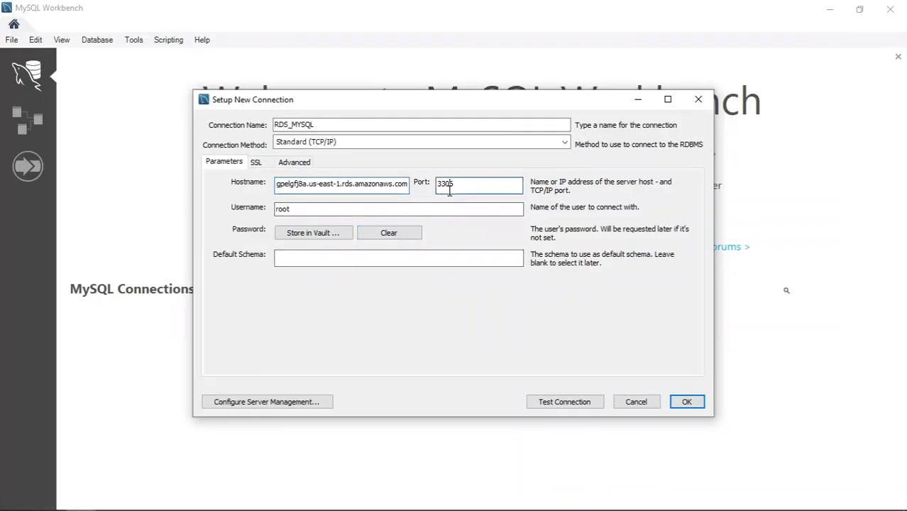
{"action": "double_click", "coordinate": [448, 185]}
{"action": "key", "text": "ctrl+v"}
{"action": "double_click", "coordinate": [343, 209]}
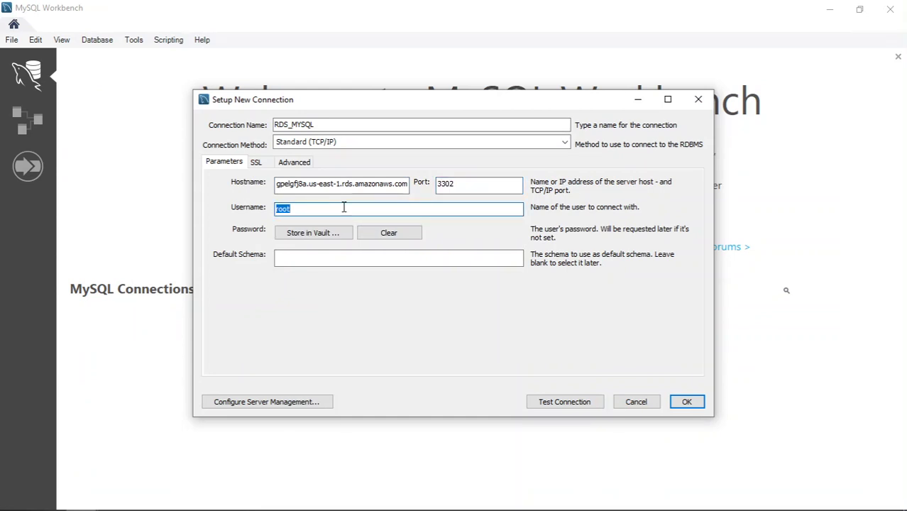
Set the username to the RDS master username and store its password in the vault.
{"action": "type", "text": "ismaelnascimento"}
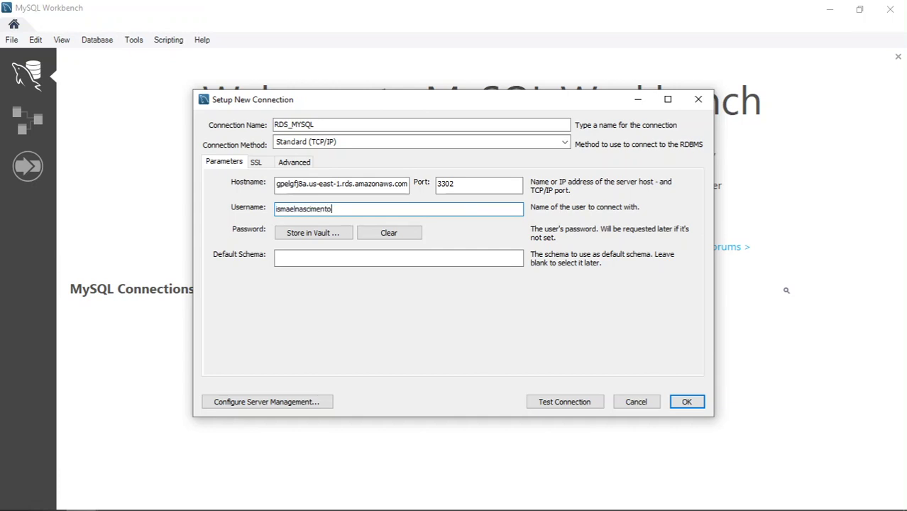
{"action": "left_click", "coordinate": [316, 236]}
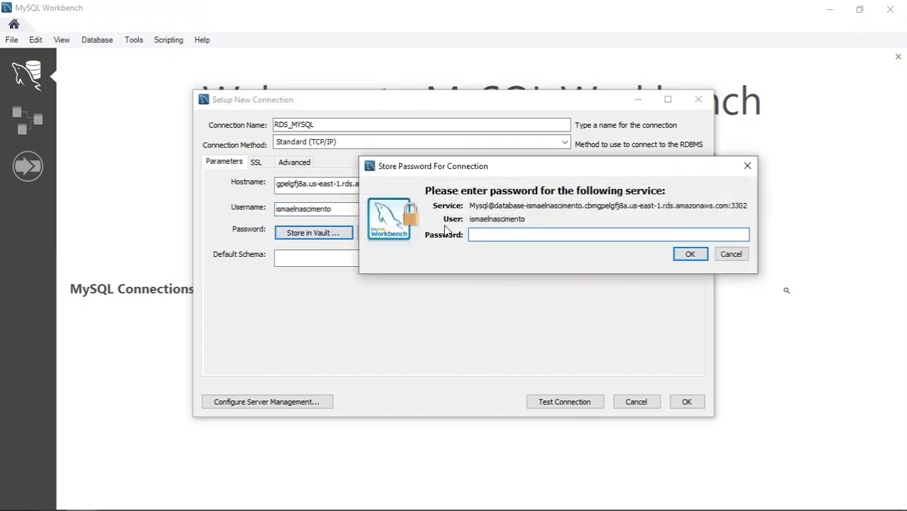
{"action": "type", "text": "*******"}
{"action": "left_click", "coordinate": [690, 254]}
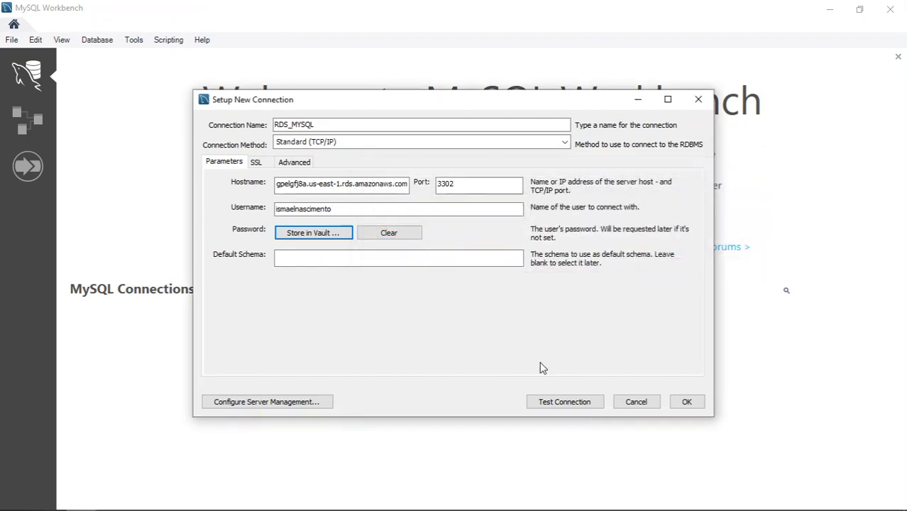
Test the connection to the RDS instance and dismiss the success message.
{"action": "left_click", "coordinate": [559, 404]}
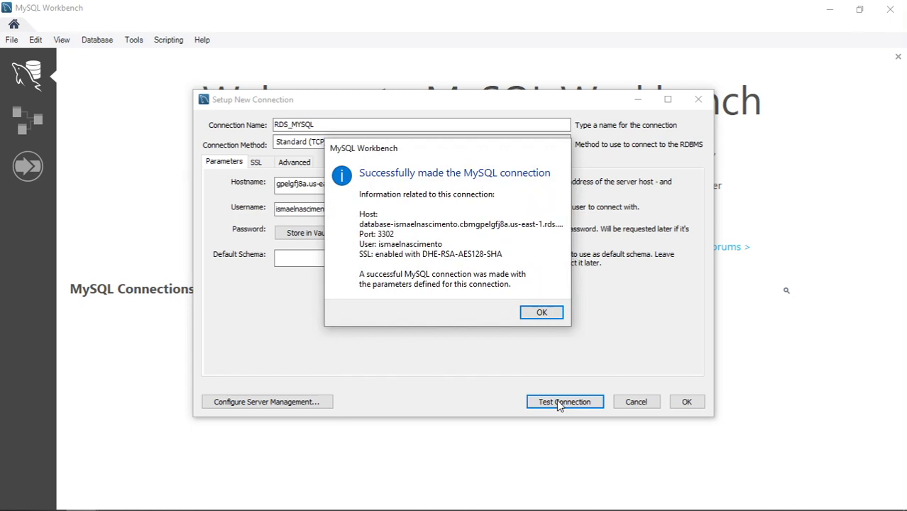
{"action": "left_click", "coordinate": [538, 316]}
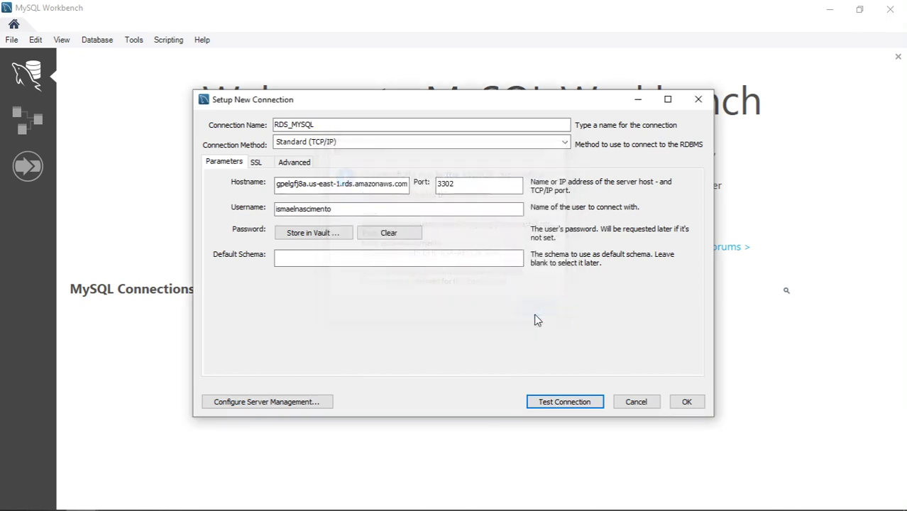
{"action": "key", "text": "alt+Tab"}
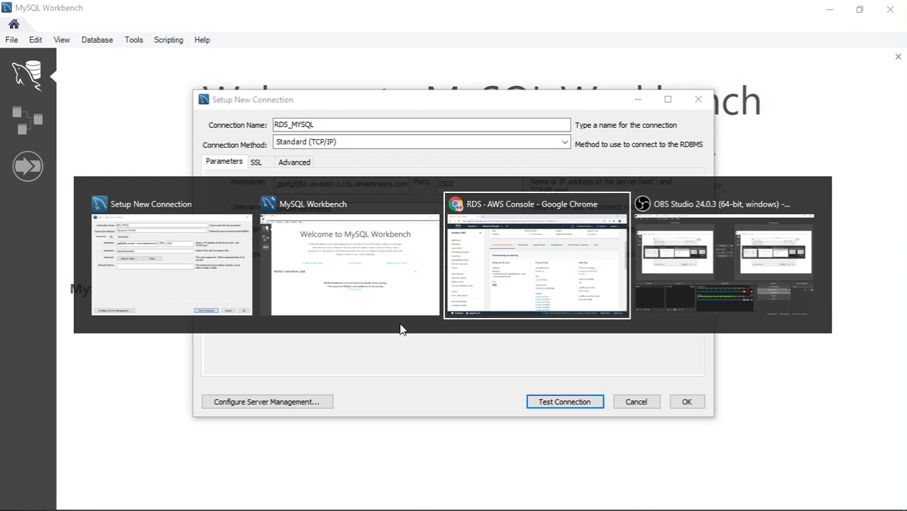
Back in the RDS details, verify port 3302 and Public accessibility set to Yes.
{"action": "key", "text": "alt+shift+Tab"}
{"action": "key", "text": "alt+shift+Tab"}
{"action": "key", "text": "alt+Tab"}
{"action": "key", "text": "alt+Tab"}
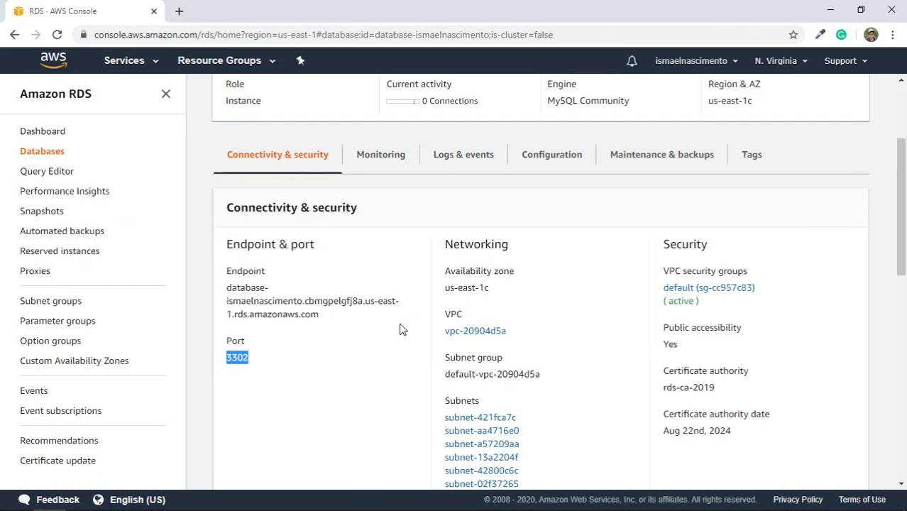
{"action": "left_click_drag", "start_coordinate": [663, 328], "coordinate": [738, 327]}
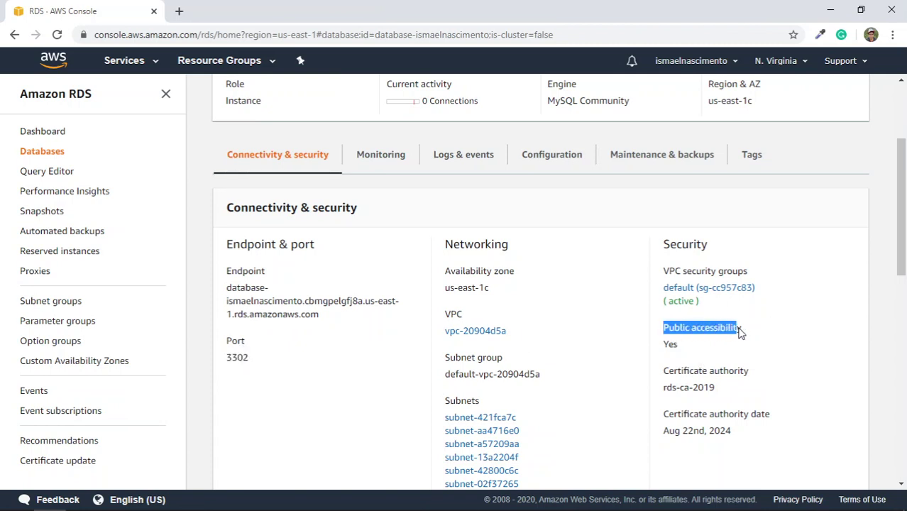
{"action": "left_click_drag", "start_coordinate": [680, 344], "coordinate": [665, 344]}
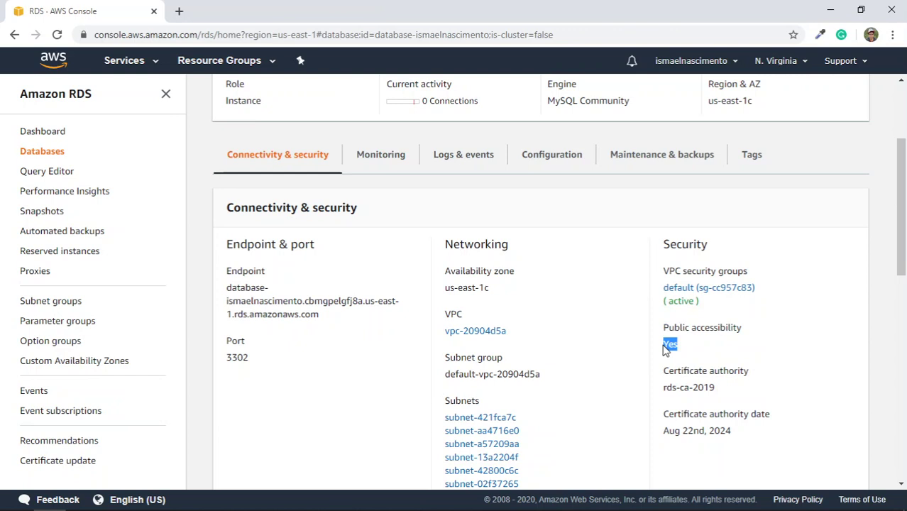
{"action": "left_click", "coordinate": [665, 348]}
Delete the 0.0.0.0/0 and ::/0 inbound rules from the default security group and save.
{"action": "left_click", "coordinate": [701, 289]}
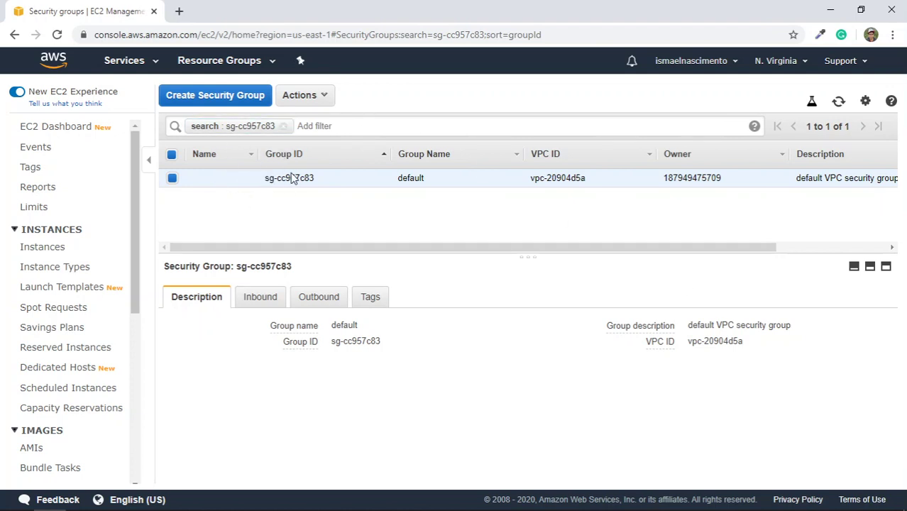
{"action": "left_click", "coordinate": [260, 299]}
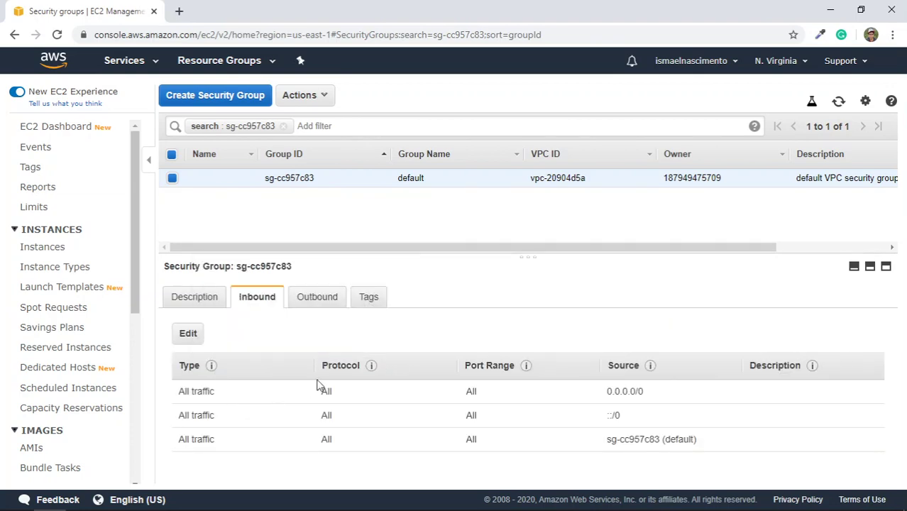
{"action": "left_click", "coordinate": [188, 332]}
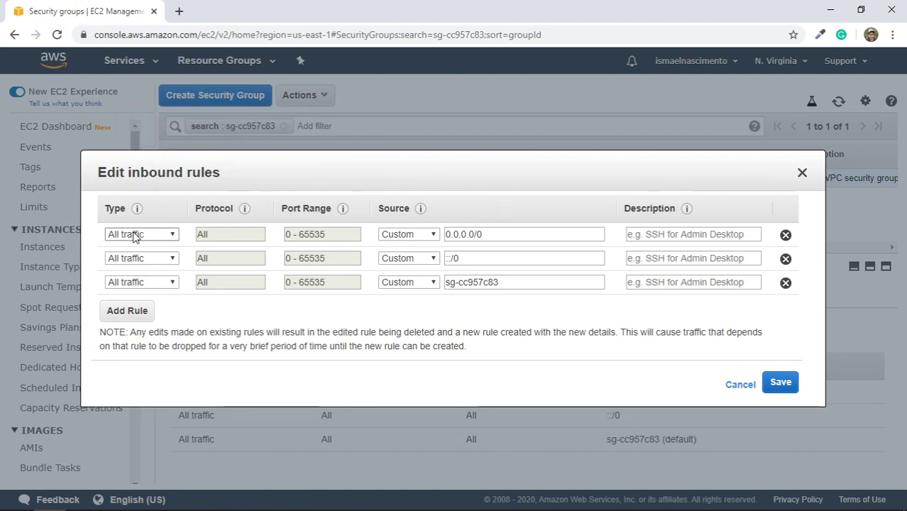
{"action": "left_click", "coordinate": [785, 235]}
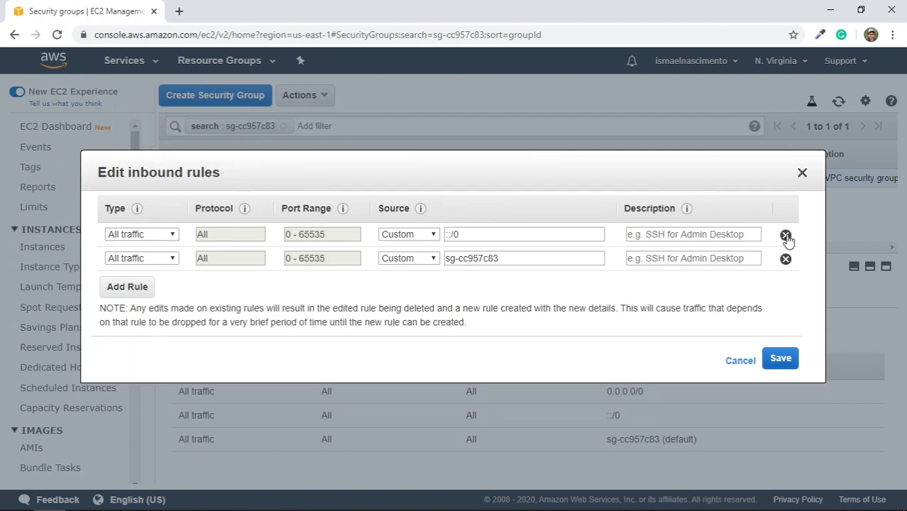
{"action": "left_click", "coordinate": [786, 236]}
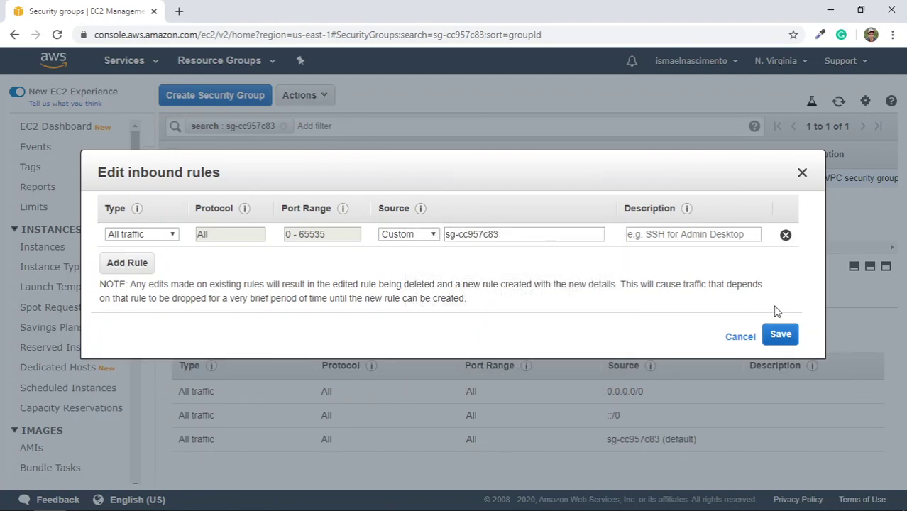
{"action": "left_click", "coordinate": [776, 340]}
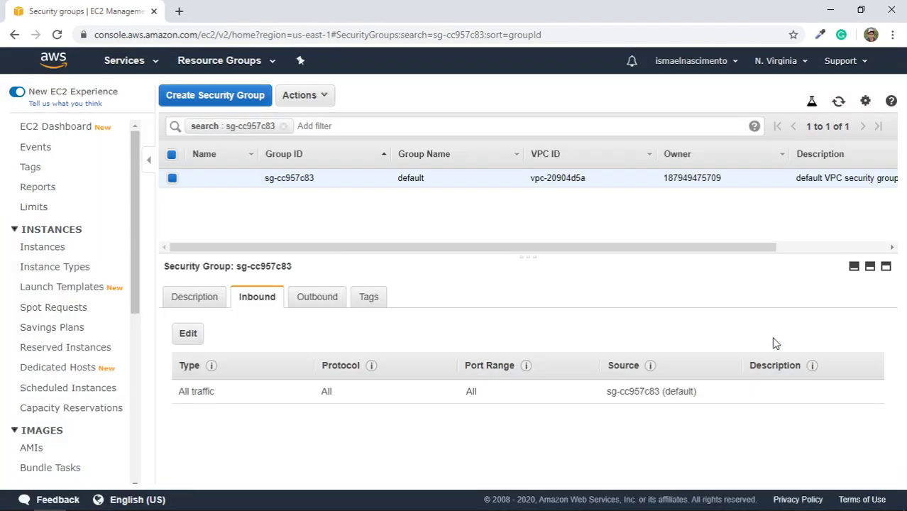
{"action": "key", "text": "alt+Tab"}
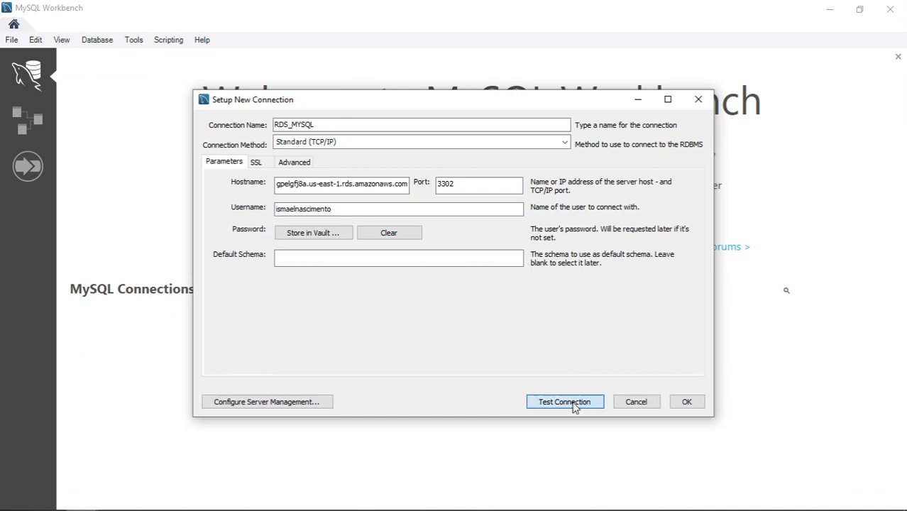
Test the RDS_MYSQL connection again, then save it to the welcome page.
{"action": "left_click", "coordinate": [572, 403]}
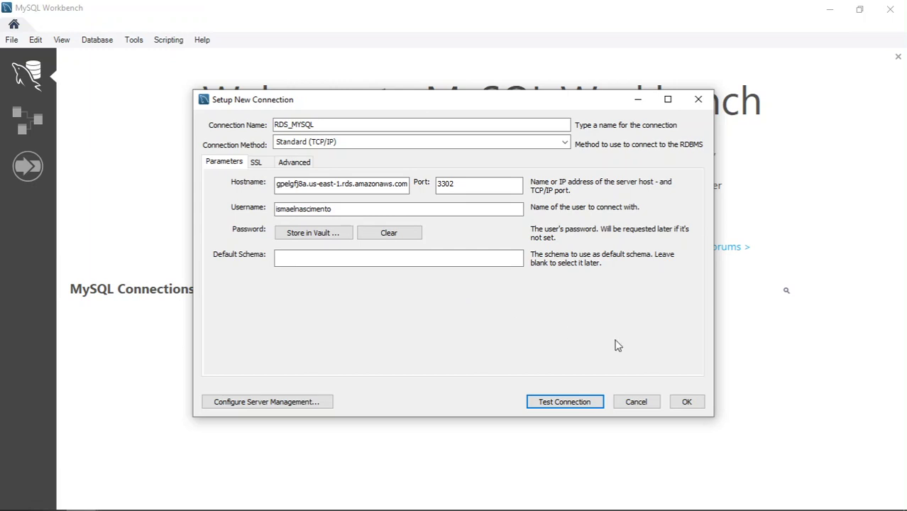
{"action": "left_click", "coordinate": [687, 402]}
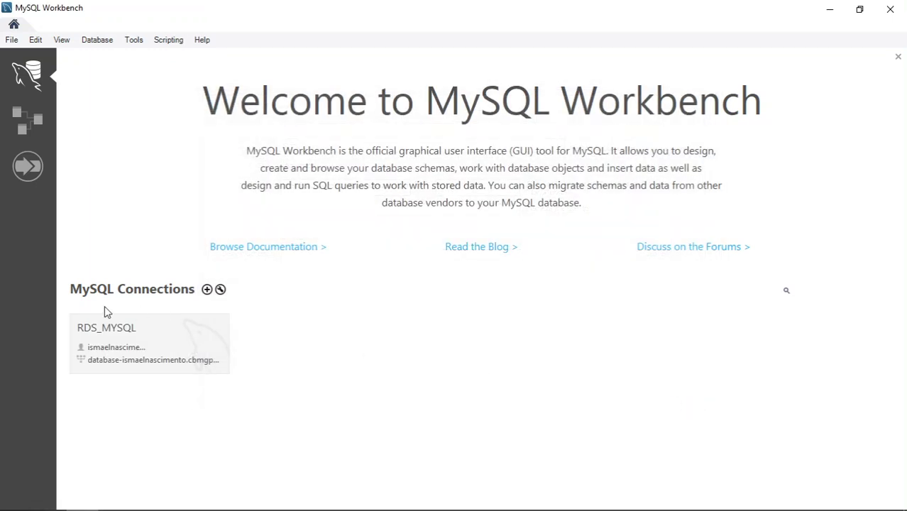
Try opening RDS_MYSQL, close the Cannot Connect error, and return to the security group.
{"action": "left_click", "coordinate": [145, 348]}
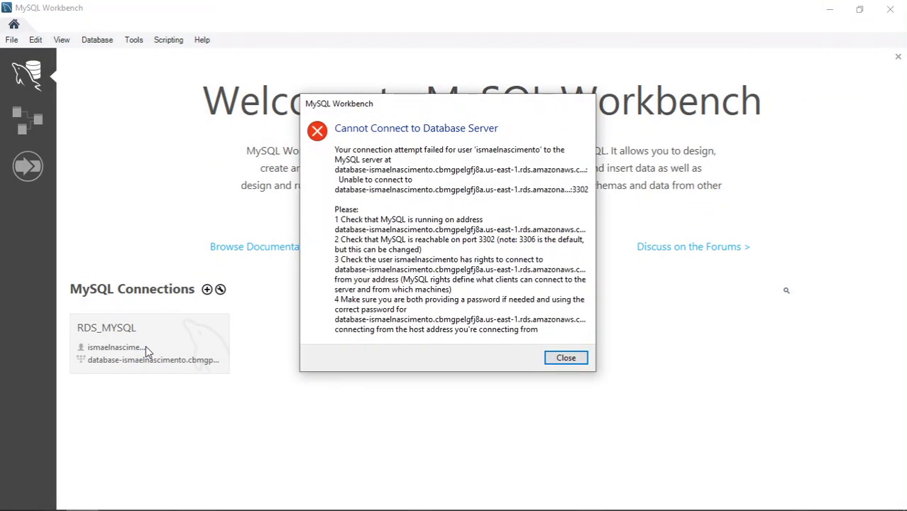
{"action": "left_click", "coordinate": [568, 359]}
{"action": "key", "text": "alt+Tab"}
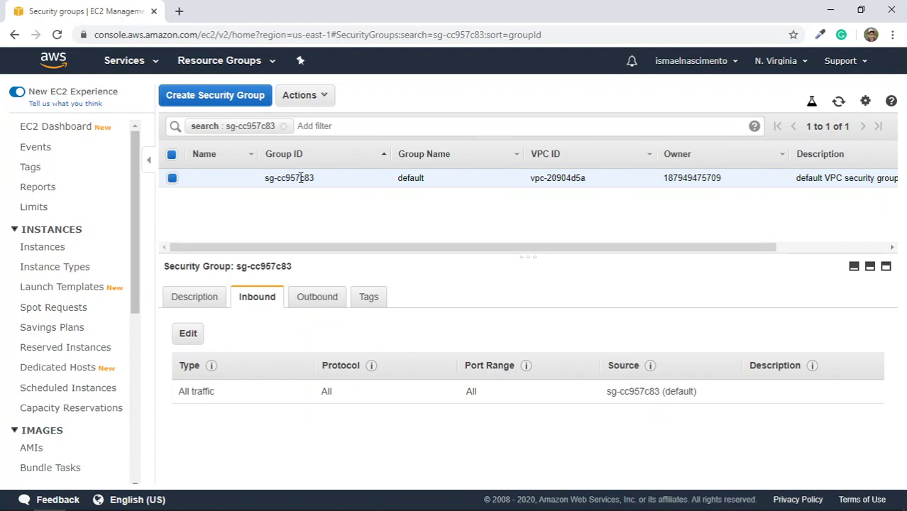
Add an inbound rule of type All traffic with source Anywhere and save the rules.
{"action": "left_click", "coordinate": [188, 335]}
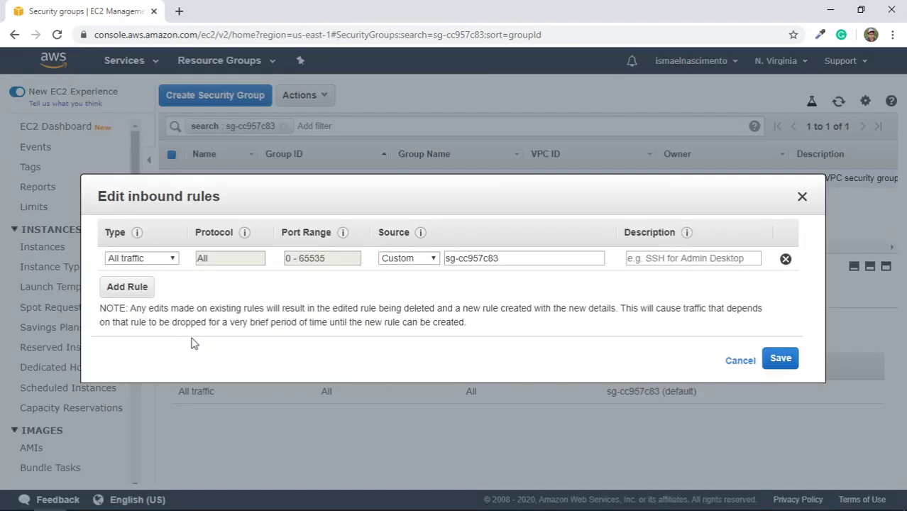
{"action": "left_click", "coordinate": [135, 288]}
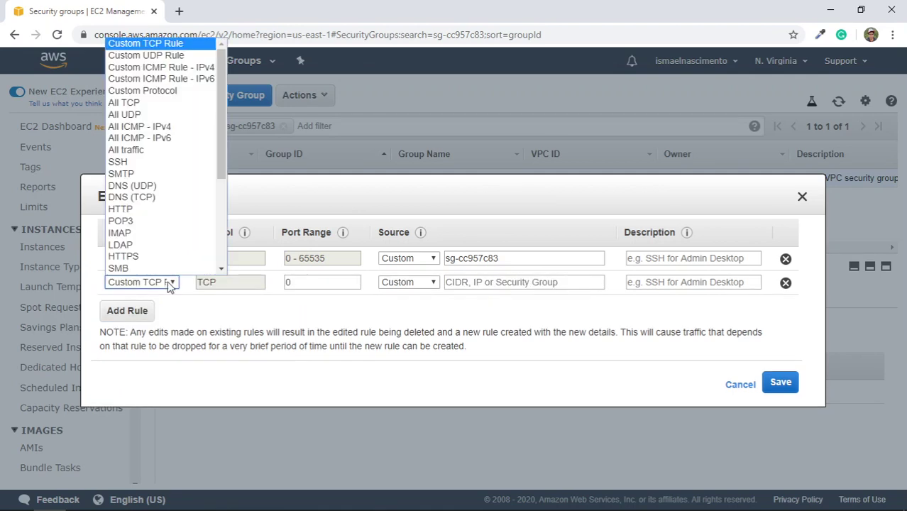
{"action": "left_click", "coordinate": [171, 284]}
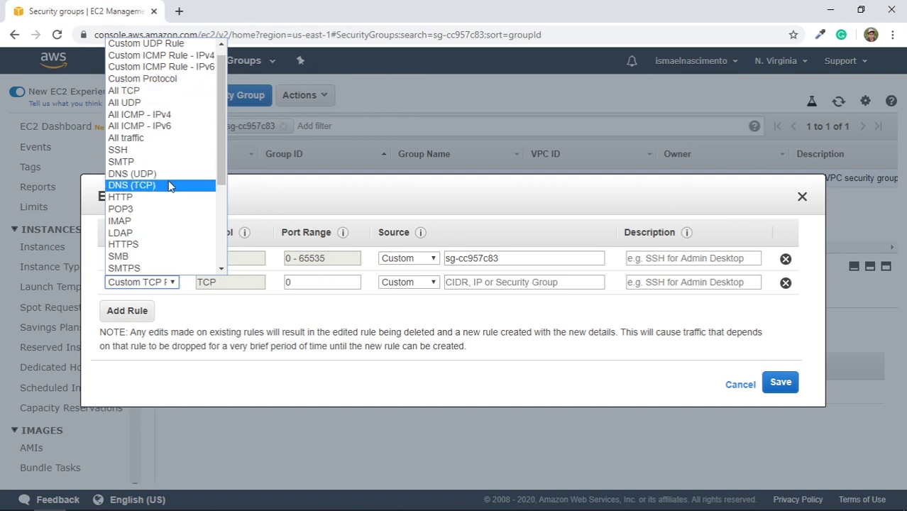
{"action": "scroll", "coordinate": [168, 183], "scroll_direction": "up", "scroll_amount": 1}
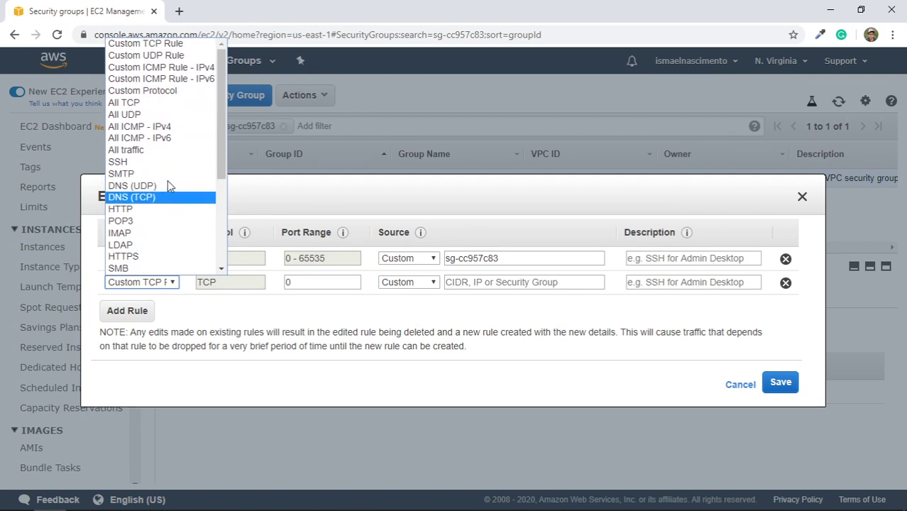
{"action": "left_click", "coordinate": [144, 149]}
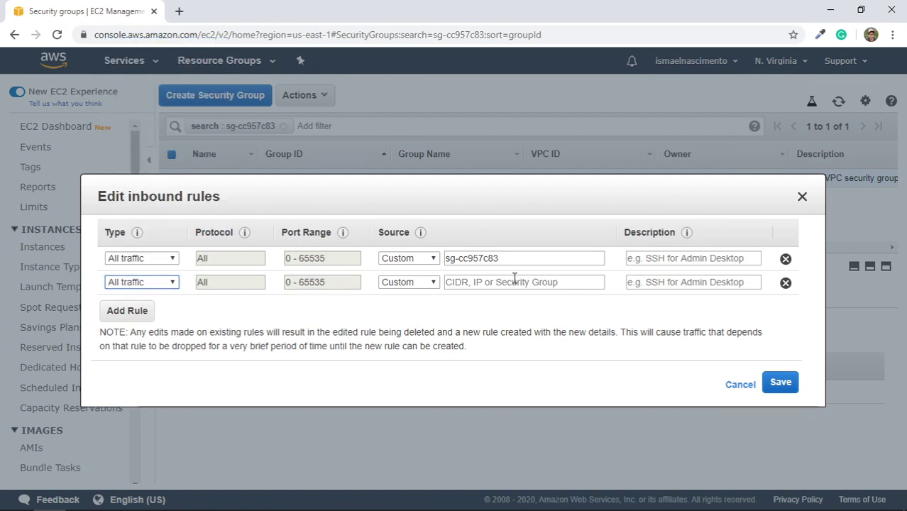
{"action": "left_click", "coordinate": [423, 284]}
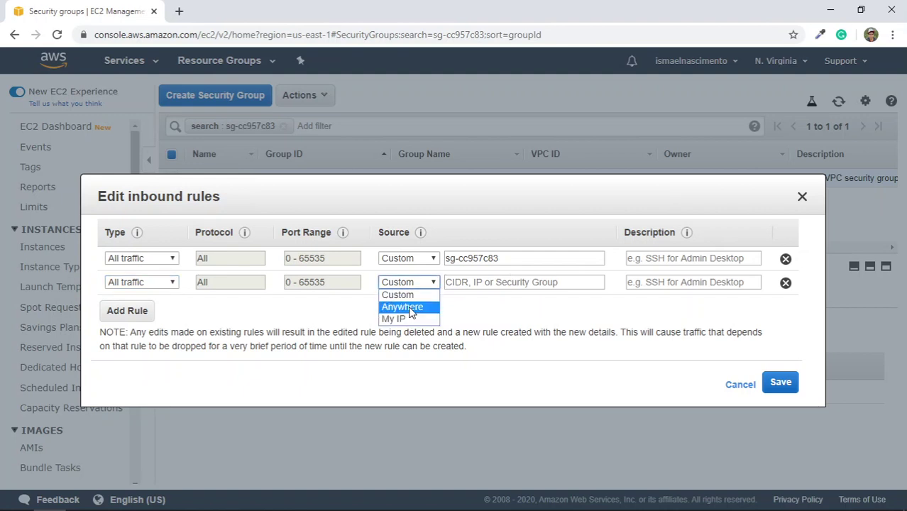
{"action": "left_click", "coordinate": [409, 307]}
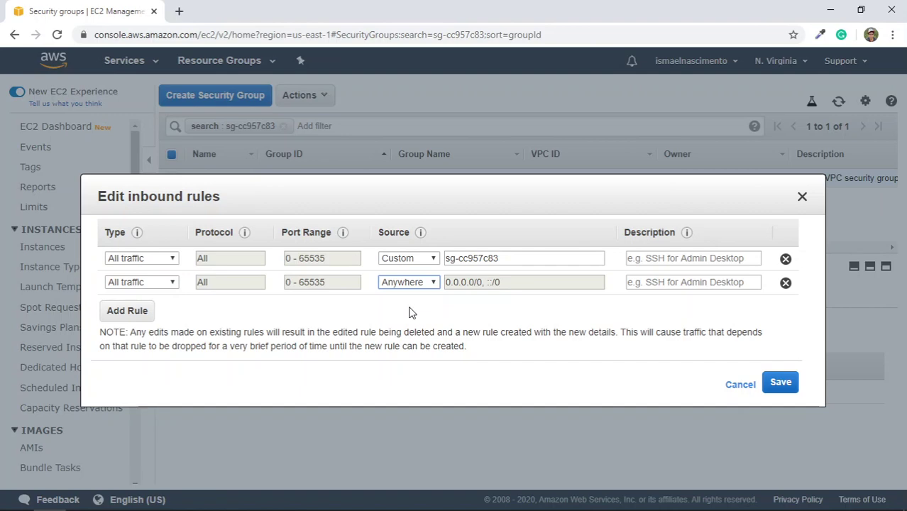
{"action": "left_click", "coordinate": [794, 382]}
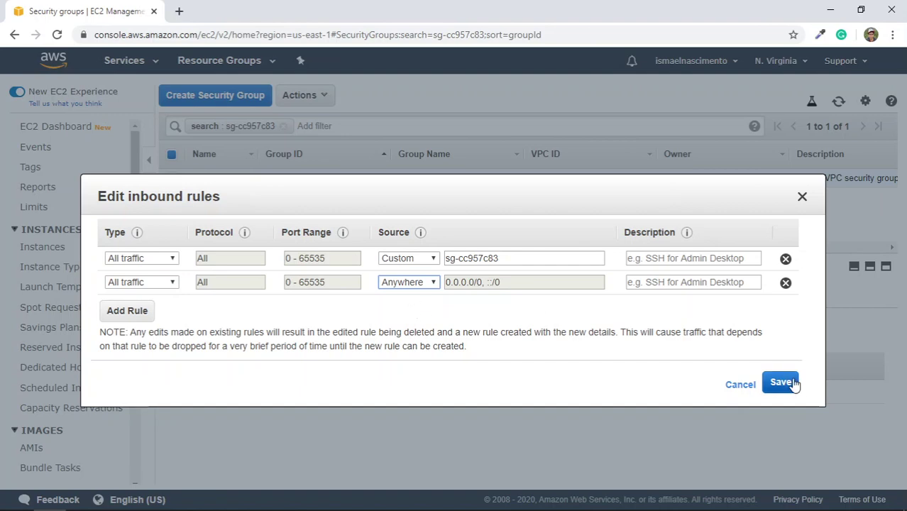
{"action": "key", "text": "alt+Tab"}
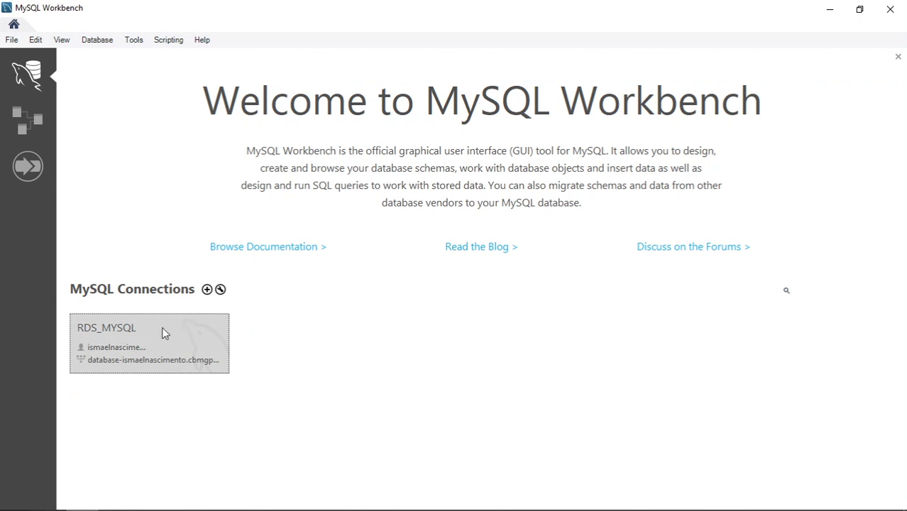
Open the RDS_MYSQL query editor, then go back a page in the security groups browser.
{"action": "left_click", "coordinate": [164, 334]}
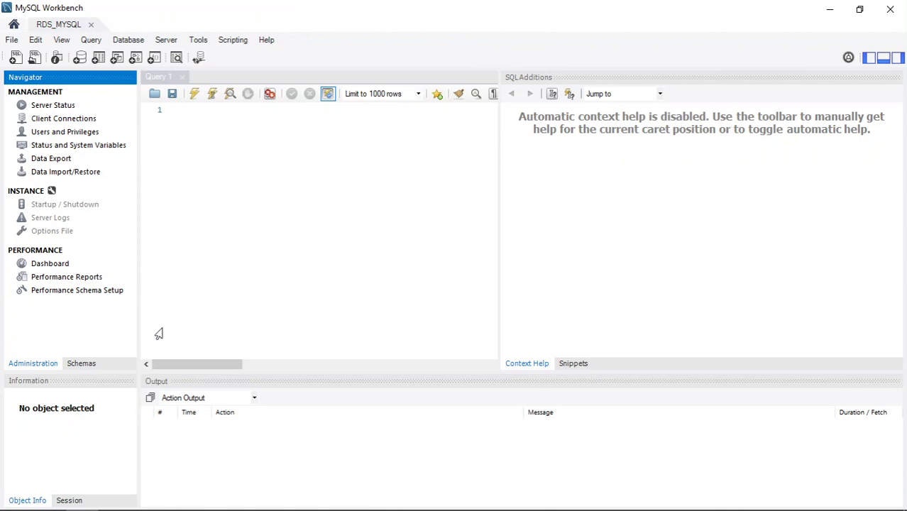
{"action": "key", "text": "alt+Tab"}
{"action": "key", "text": "alt+Tab"}
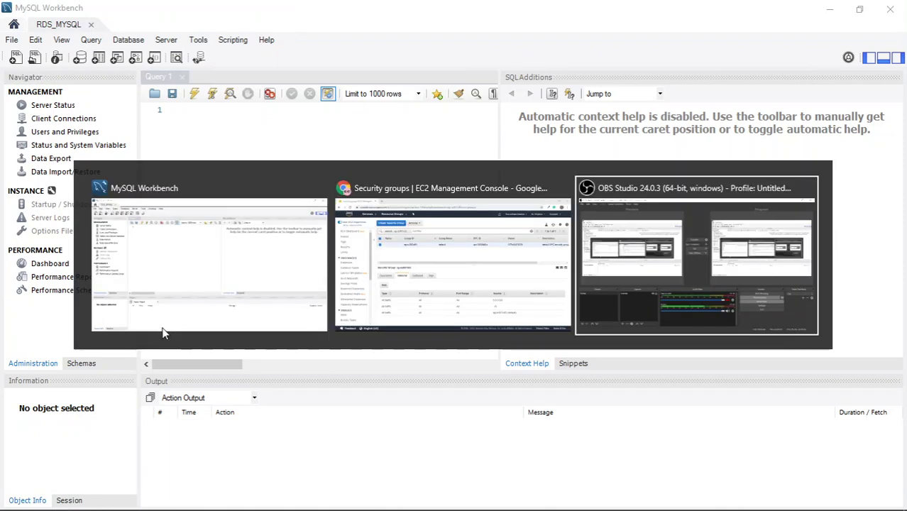
{"action": "key", "text": "alt+Tab"}
{"action": "key", "text": "alt+Tab"}
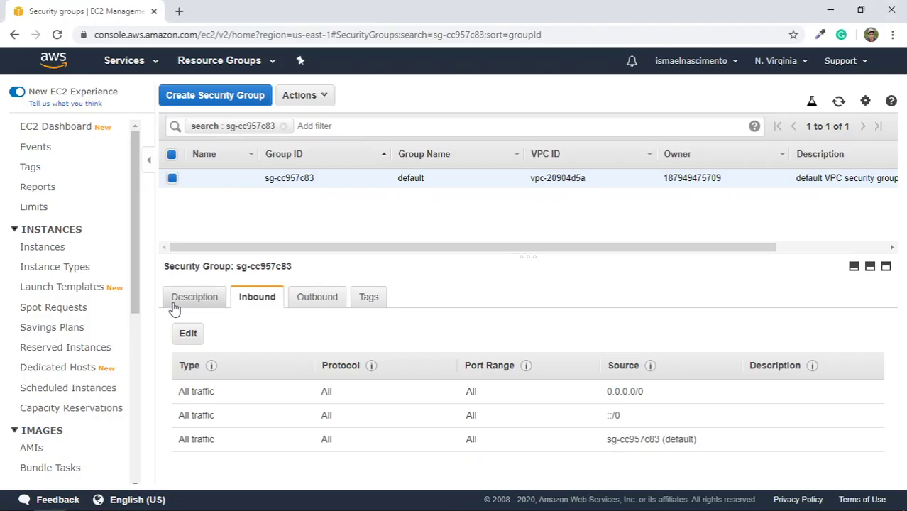
{"action": "left_click", "coordinate": [14, 35]}
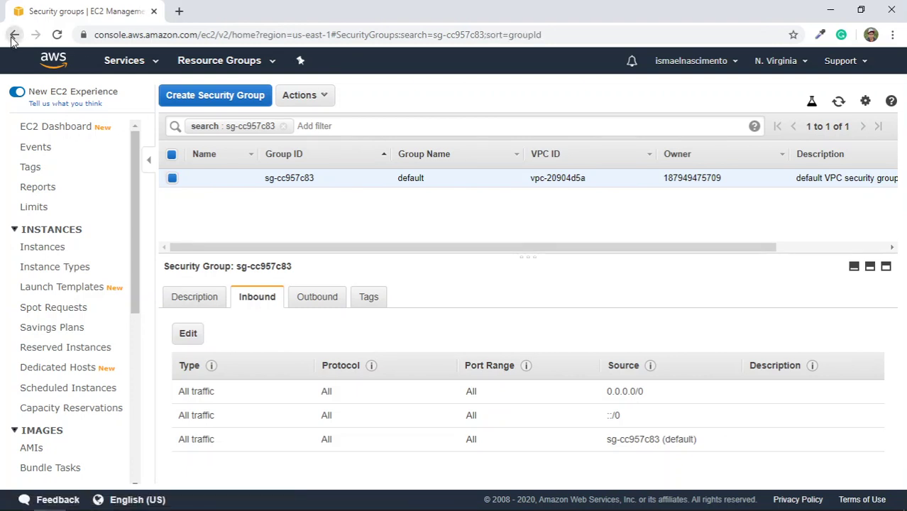
On the RDS database page, confirm Public accessibility is Yes and open default (sg-cc957c83).
{"action": "right_click", "coordinate": [13, 36]}
{"action": "left_click", "coordinate": [78, 67]}
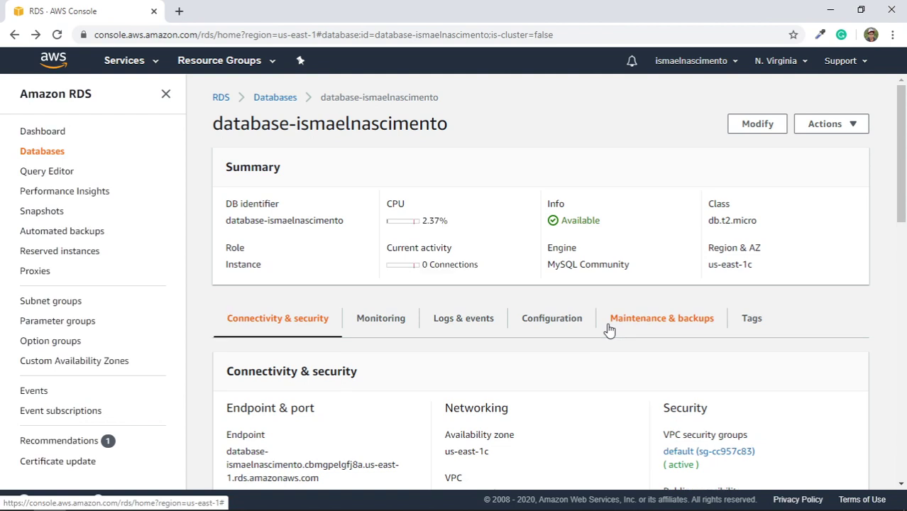
{"action": "scroll", "coordinate": [609, 328], "scroll_direction": "down", "scroll_amount": 3}
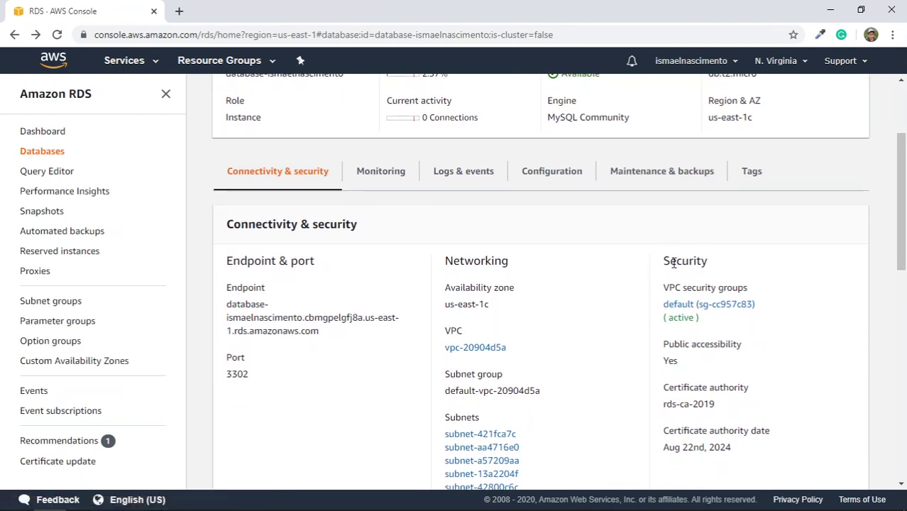
{"action": "left_click_drag", "start_coordinate": [671, 261], "coordinate": [713, 263]}
{"action": "left_click_drag", "start_coordinate": [735, 345], "coordinate": [669, 350]}
{"action": "double_click", "coordinate": [667, 358]}
{"action": "left_click", "coordinate": [707, 308]}
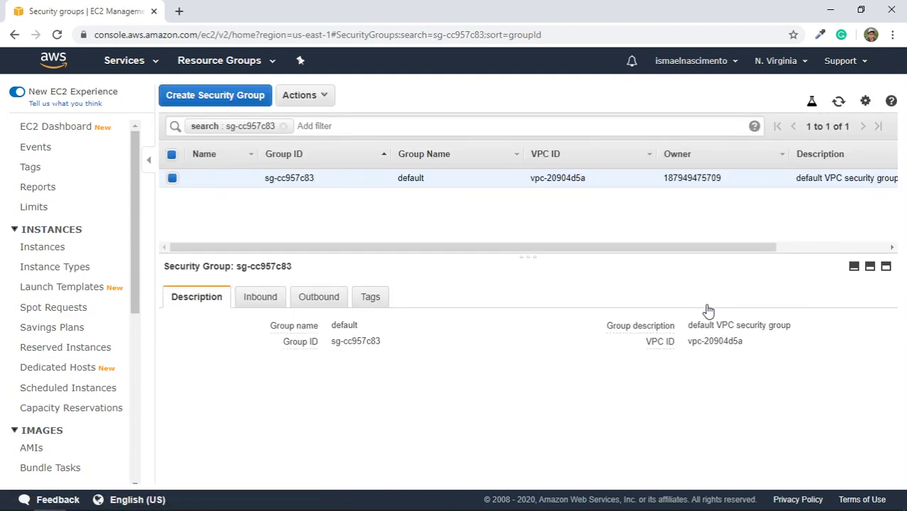
Edit the inbound rules and remove the 0.0.0.0/0 and ::/0 rules.
{"action": "left_click", "coordinate": [255, 303]}
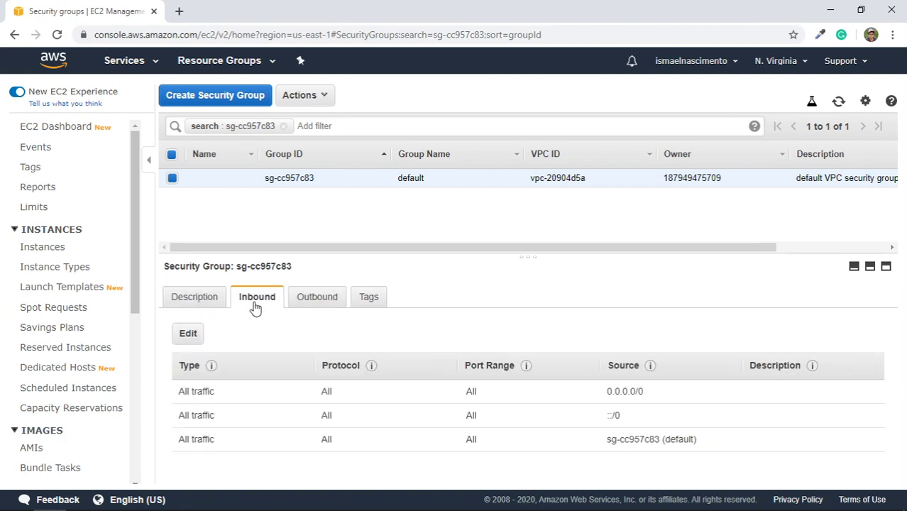
{"action": "left_click", "coordinate": [191, 332]}
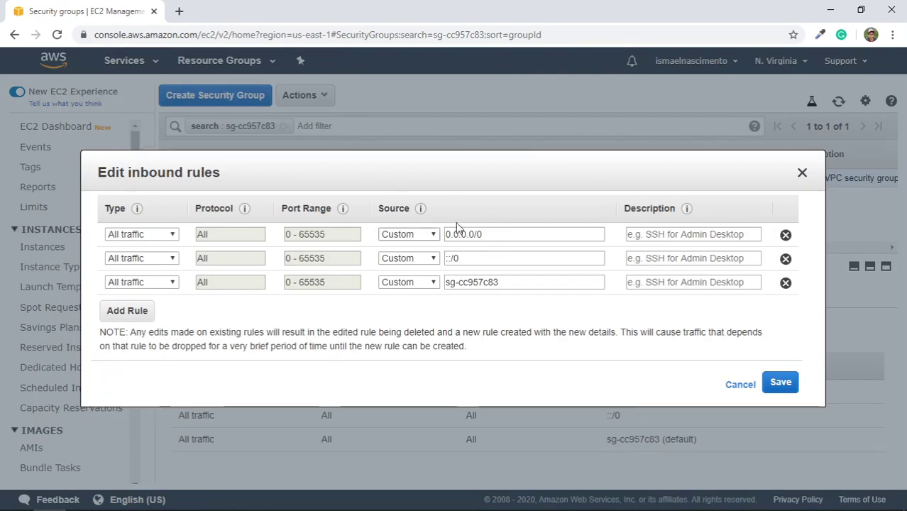
{"action": "left_click", "coordinate": [786, 235]}
{"action": "left_click", "coordinate": [785, 235]}
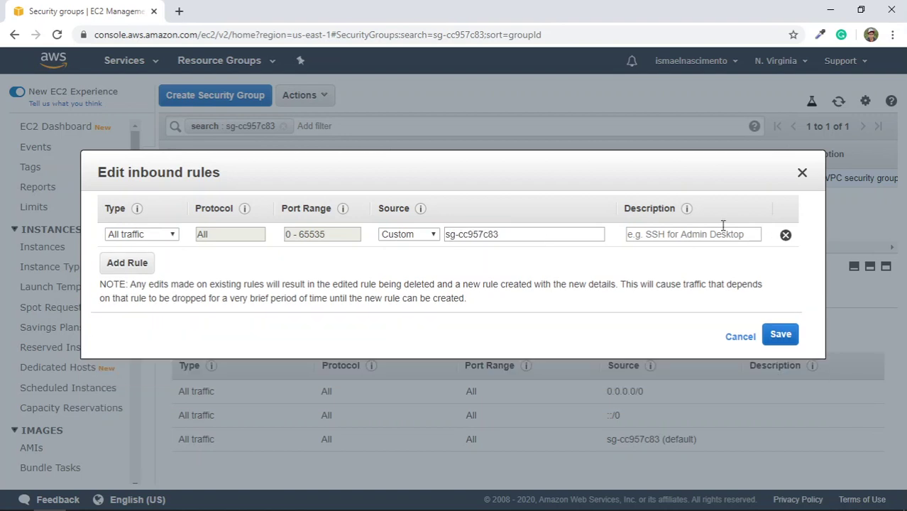
Add an All traffic rule with source Anywhere and save the inbound rules.
{"action": "left_click", "coordinate": [131, 271]}
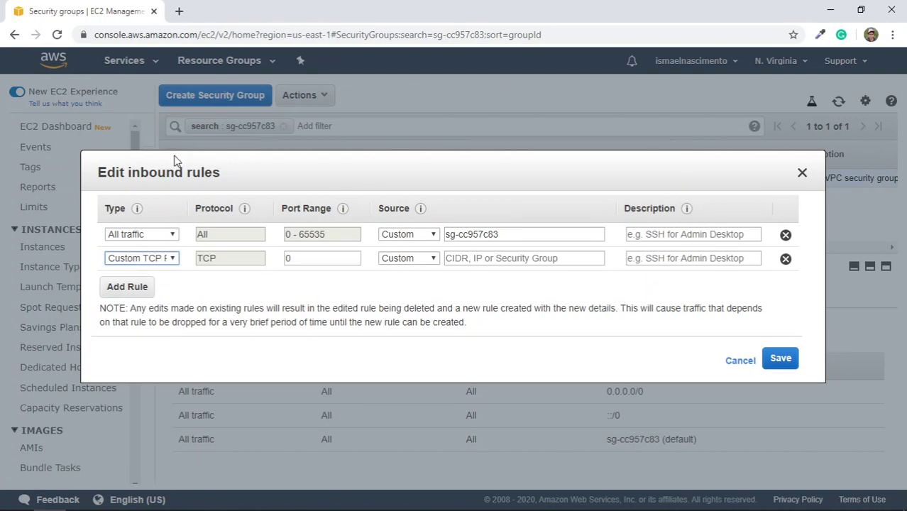
{"action": "left_click", "coordinate": [146, 259]}
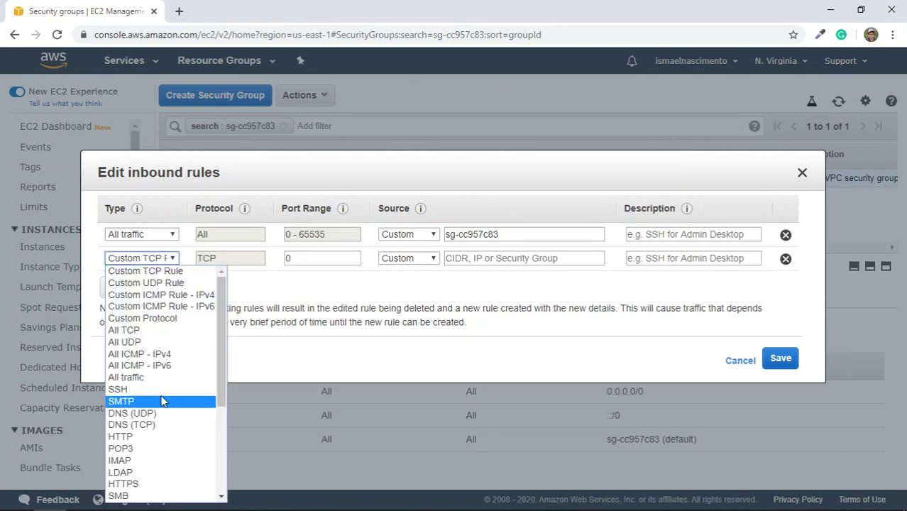
{"action": "left_click", "coordinate": [177, 377]}
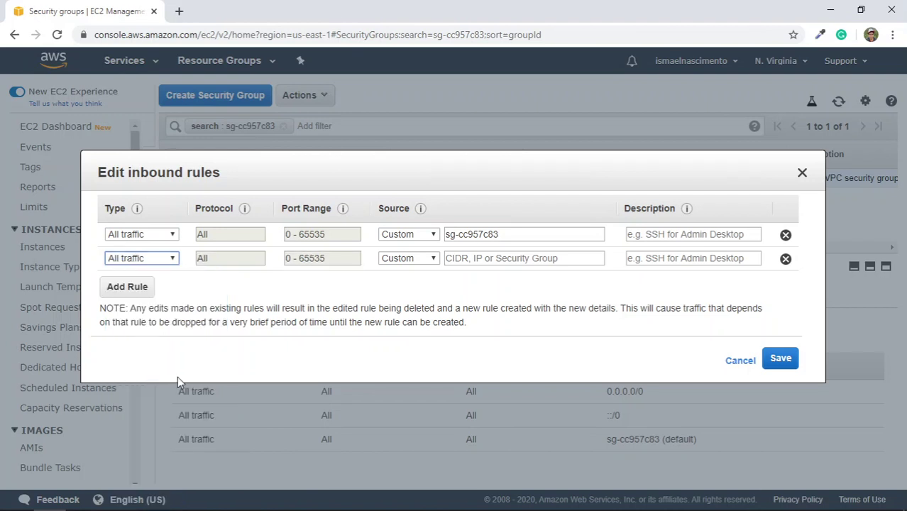
{"action": "left_click", "coordinate": [416, 259]}
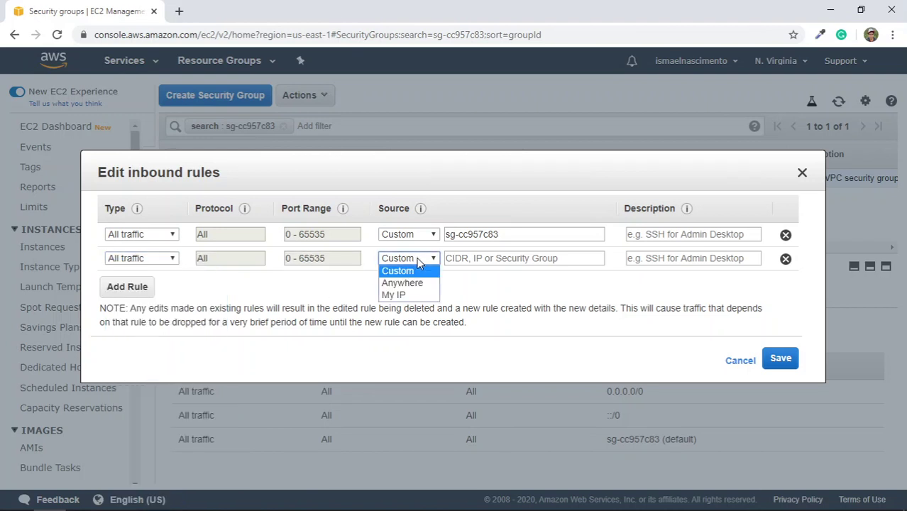
{"action": "left_click", "coordinate": [430, 295]}
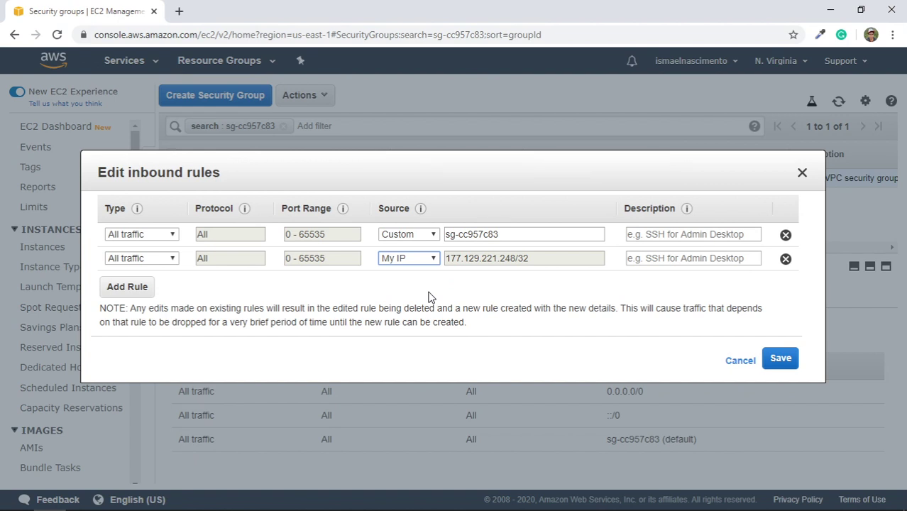
{"action": "left_click", "coordinate": [407, 261]}
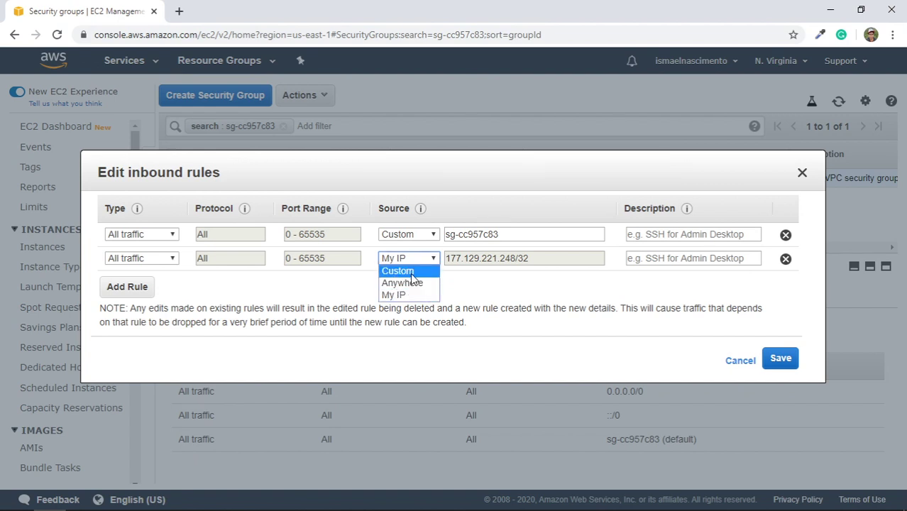
{"action": "left_click", "coordinate": [410, 273]}
{"action": "left_click", "coordinate": [521, 257]}
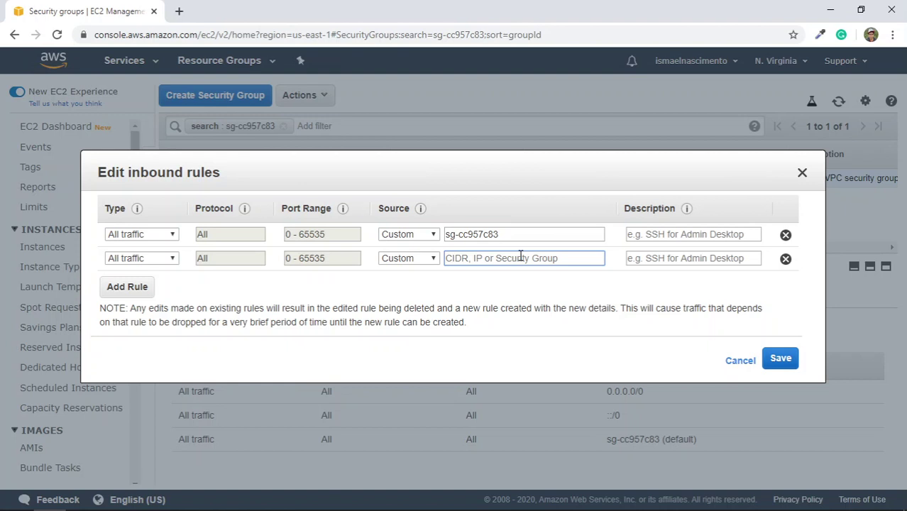
{"action": "left_click", "coordinate": [411, 262]}
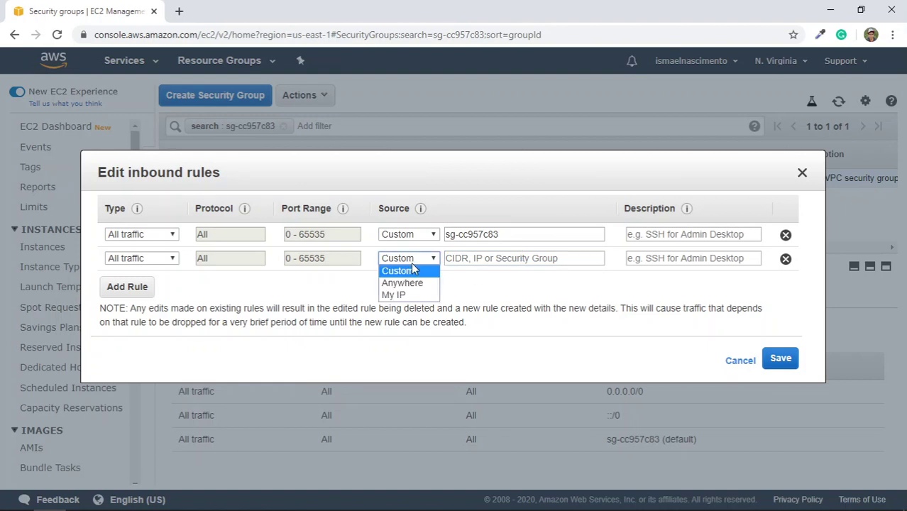
{"action": "left_click", "coordinate": [424, 283]}
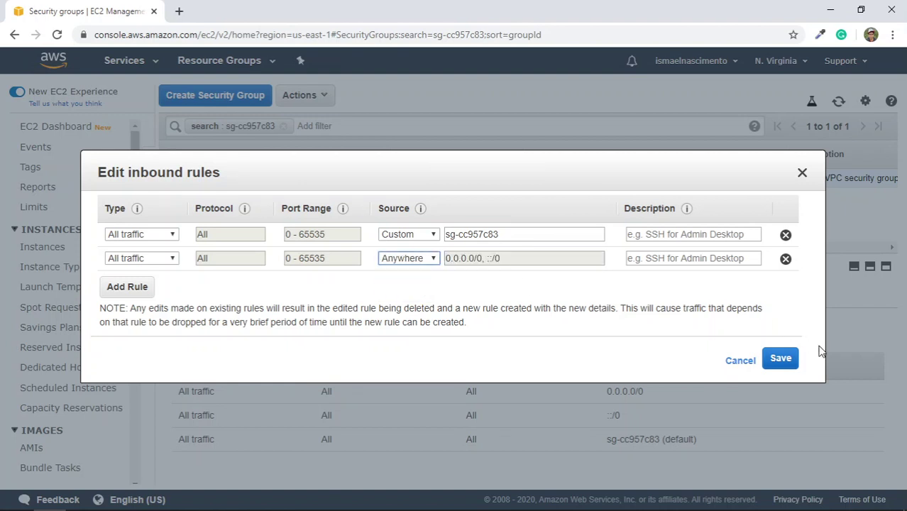
{"action": "left_click", "coordinate": [781, 358]}
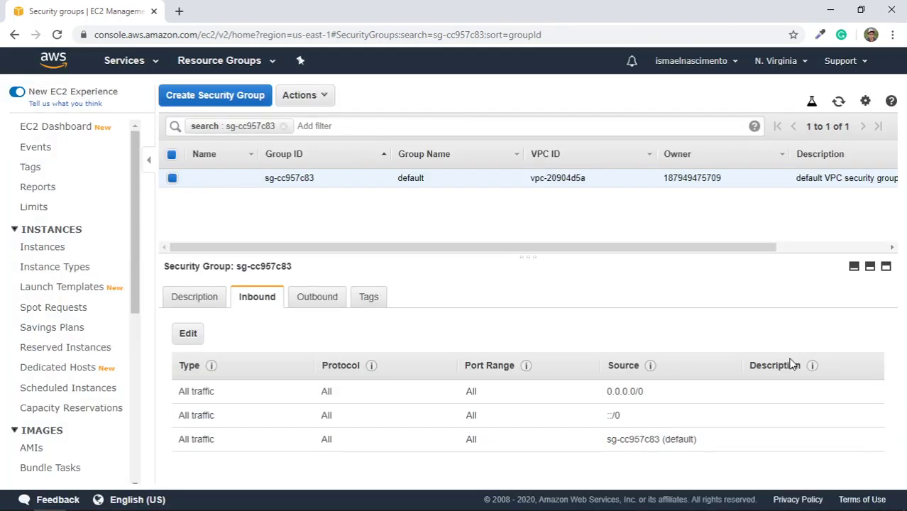
{"action": "key", "text": "alt+Tab"}
{"action": "key", "text": "alt+Tab"}
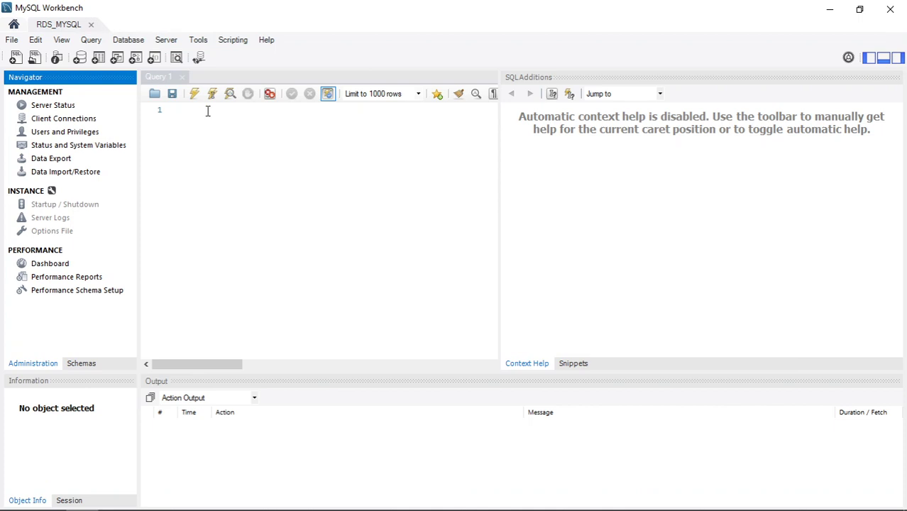
Minimise MySQL Workbench so the Windows desktop is showing.
{"action": "key", "text": "alt+Tab"}
{"action": "key", "text": "alt+Tab"}
{"action": "key", "text": "Escape"}
{"action": "left_click", "coordinate": [905, 496]}
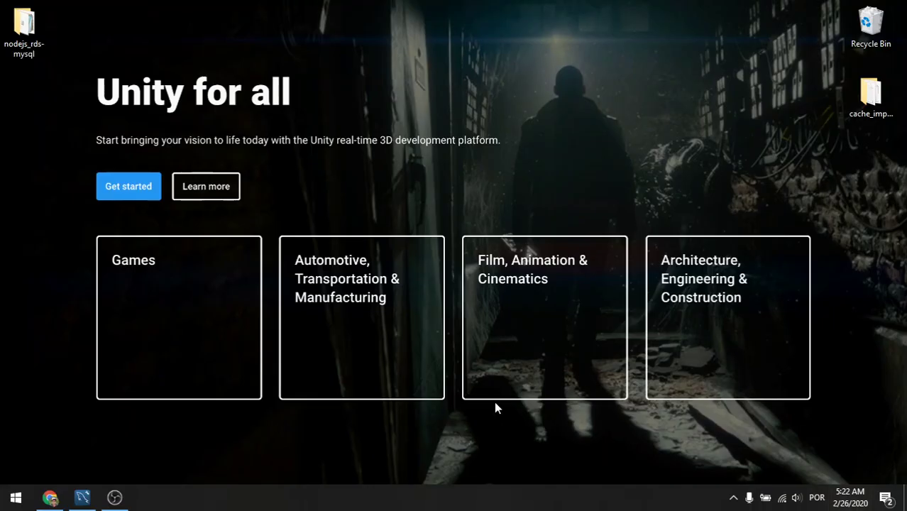
{"action": "left_click", "coordinate": [116, 500]}
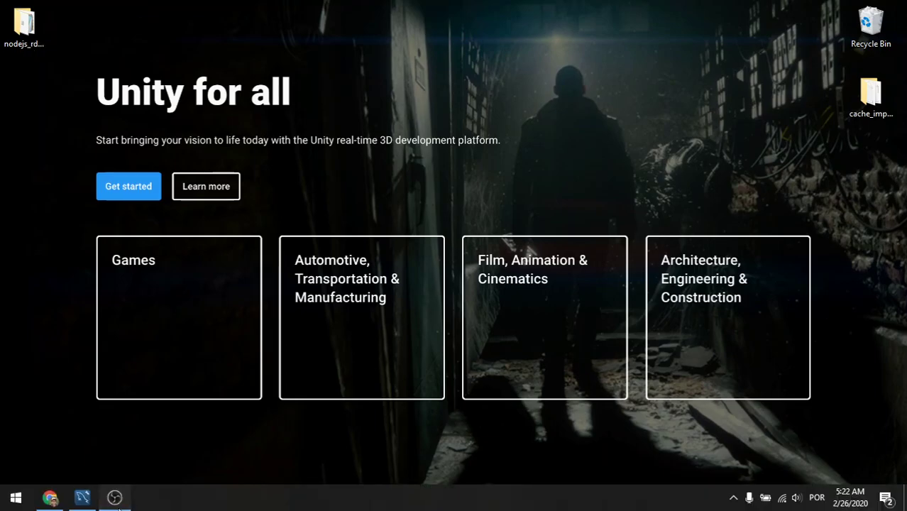